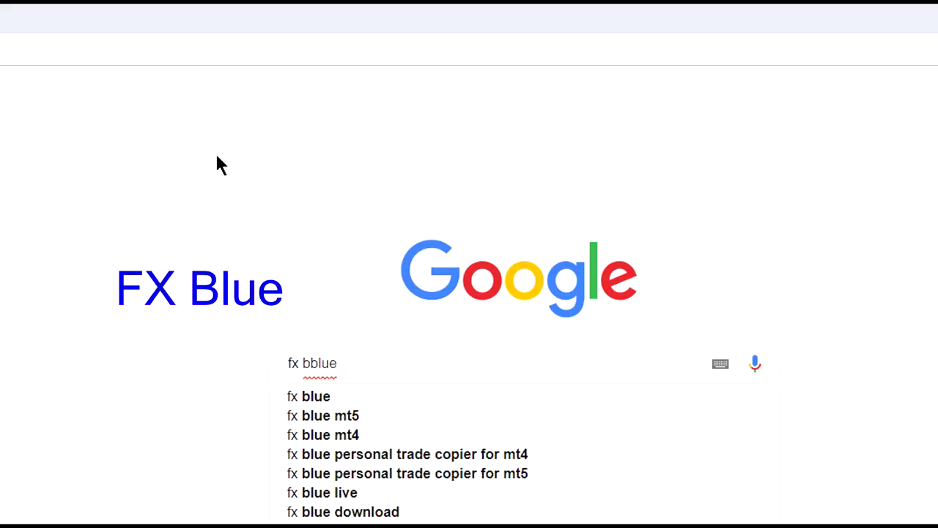
# Step: Search Google for 'fx blue mt5' and open the FX Blue Trading Simulator for MT5 result
pyautogui.press('BackSpace')
pyautogui.press('BackSpace')
pyautogui.press('BackSpace')
pyautogui.press('BackSpace')
pyautogui.press('BackSpace')
pyautogui.write('blue mt5')
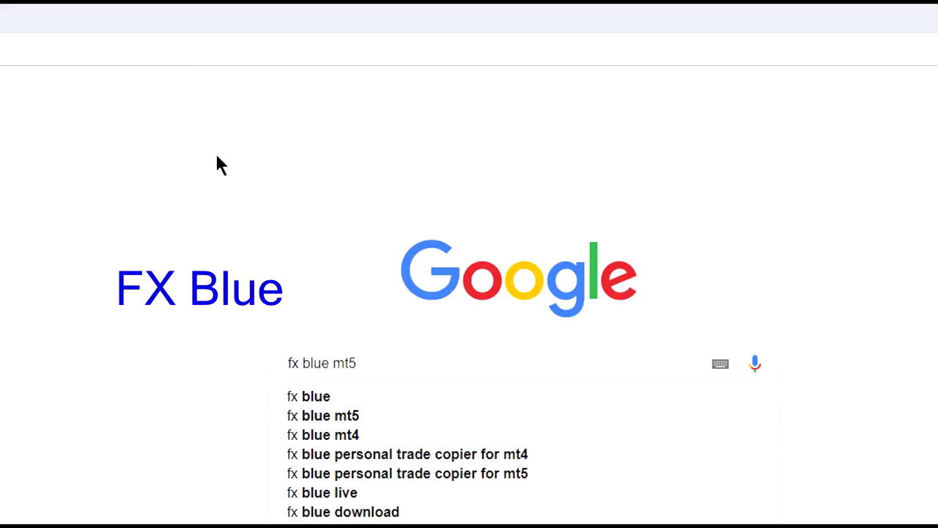
pyautogui.press('Return')
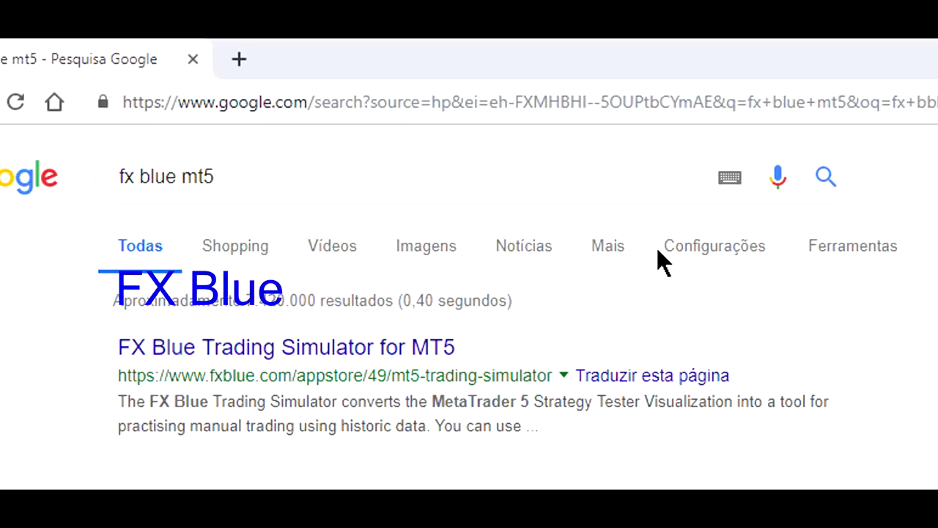
pyautogui.click(370, 350)
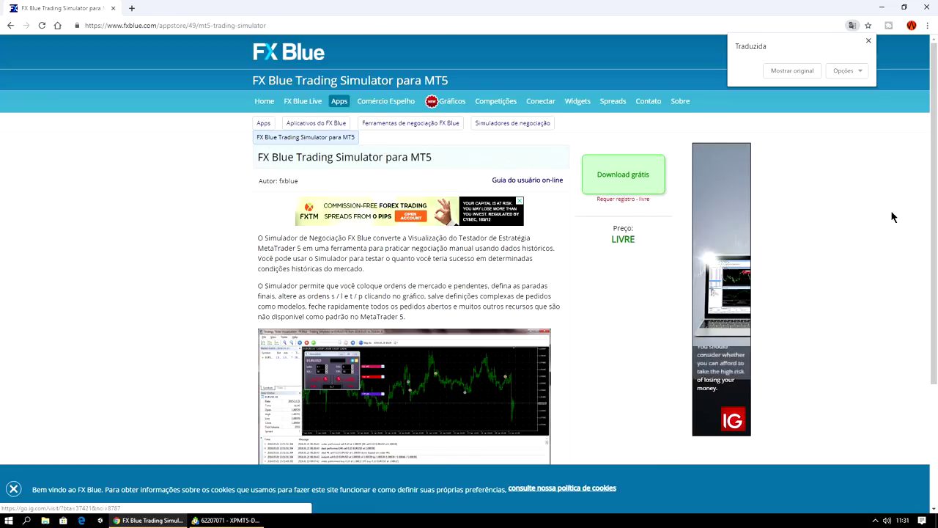
# Step: Request the simulator's free download ('Download grátis') from the product page
pyautogui.scroll(-2, 877, 211)
pyautogui.scroll(-1, 623, 215)
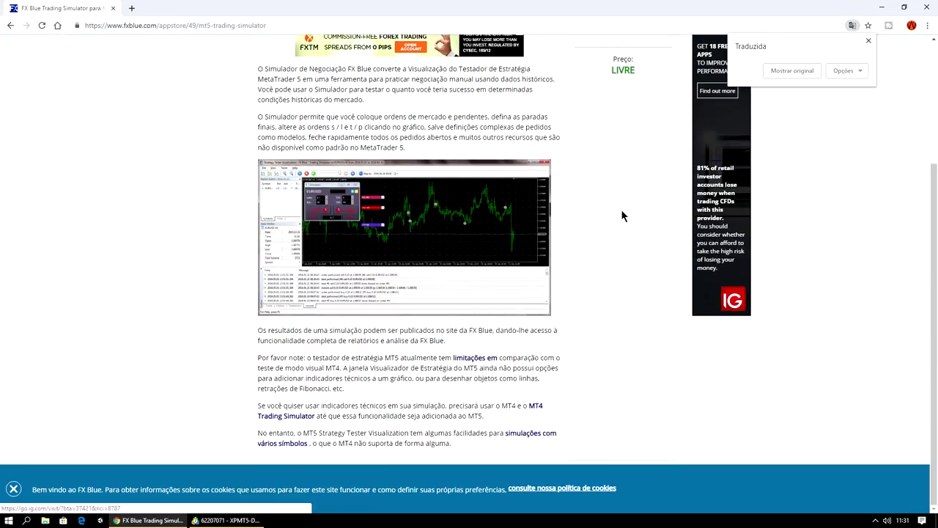
pyautogui.scroll(3, 614, 270)
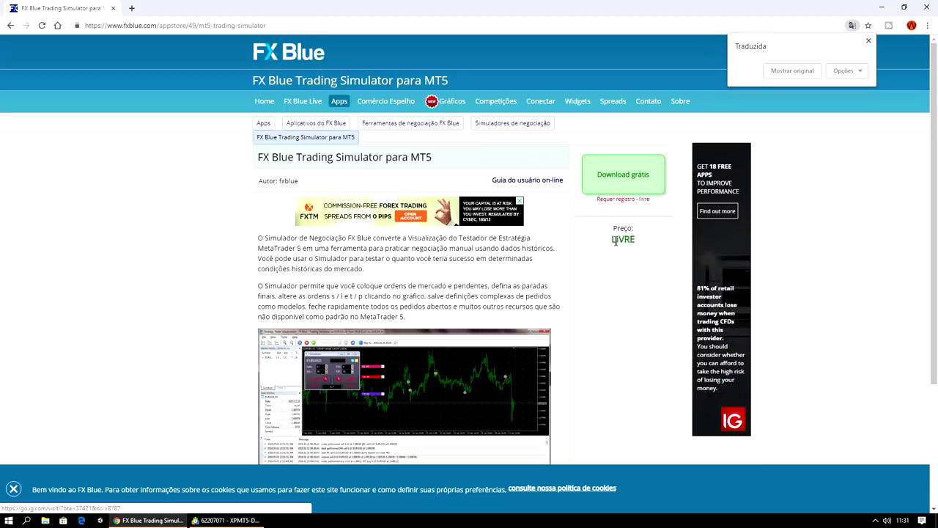
pyautogui.click(635, 181)
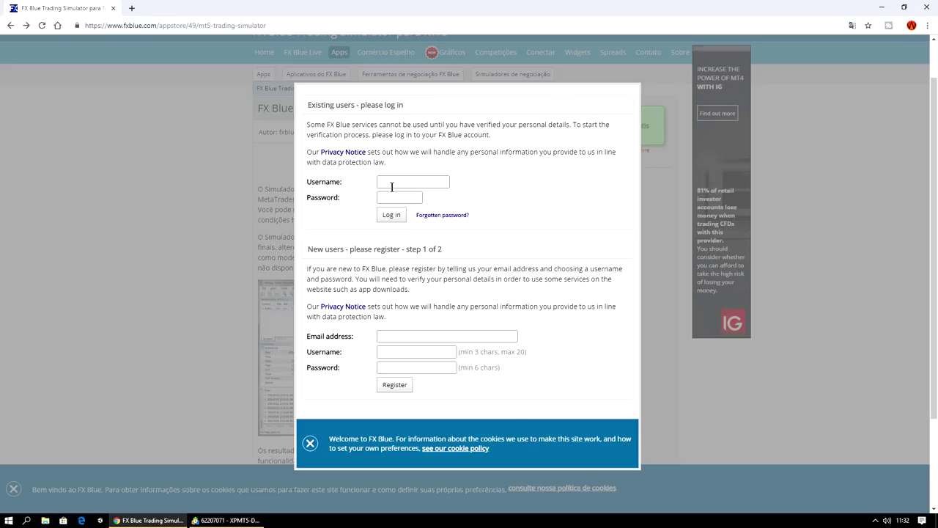
# Step: Fill in e-mail, username and password under New users and submit the registration
pyautogui.click(417, 336)
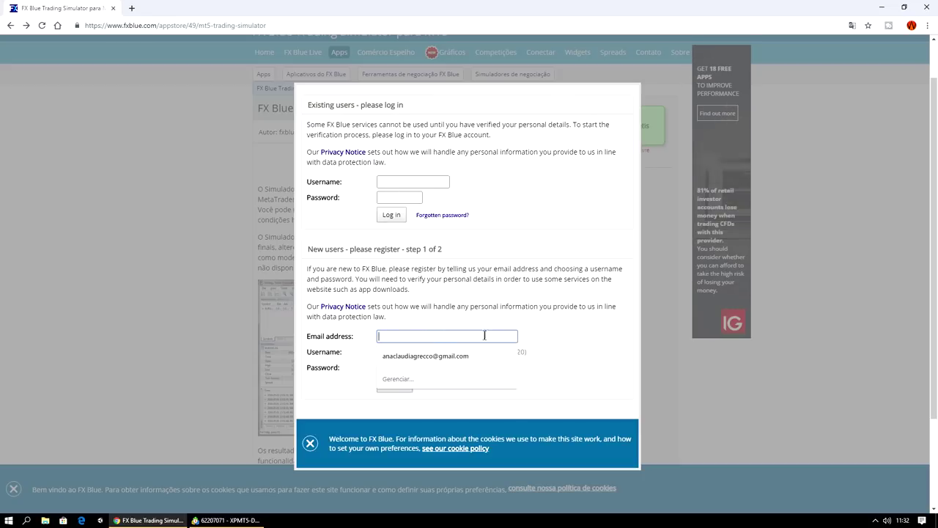
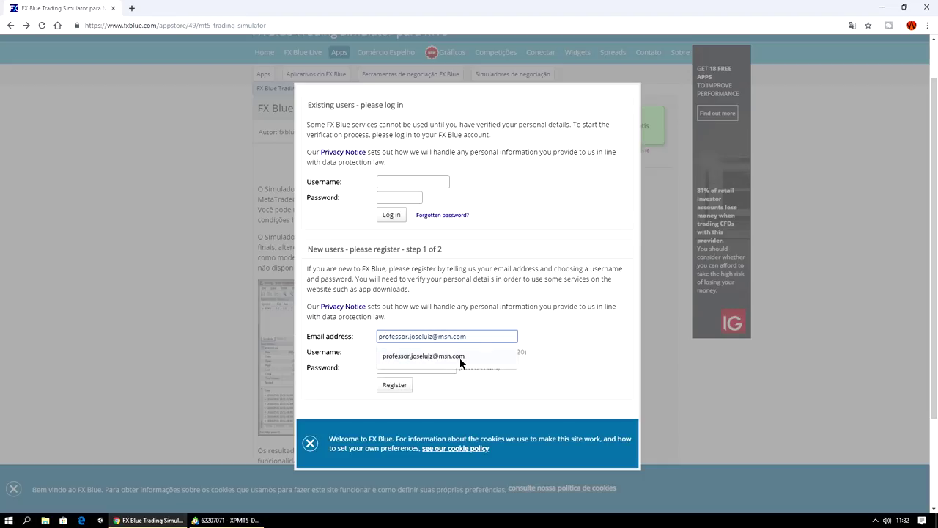
pyautogui.click(461, 358)
pyautogui.click(448, 354)
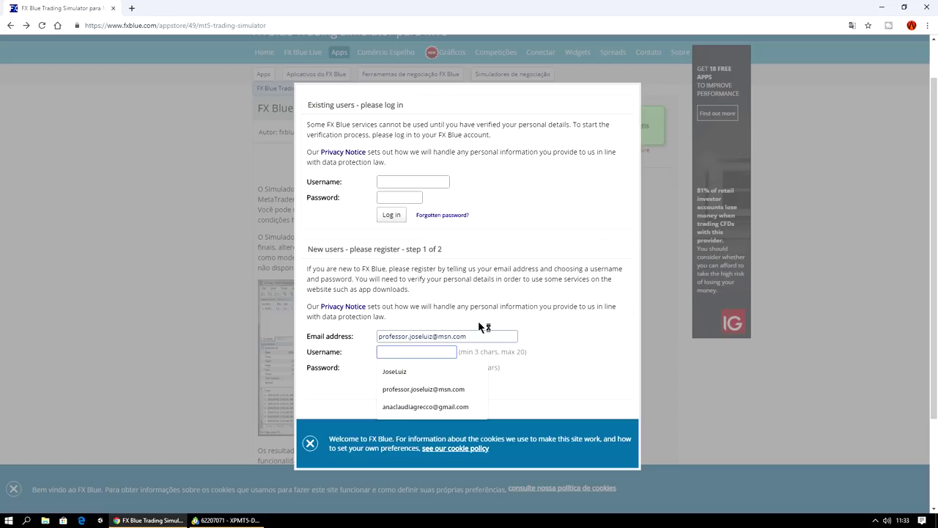
pyautogui.click(402, 372)
pyautogui.click(410, 372)
pyautogui.write('****')
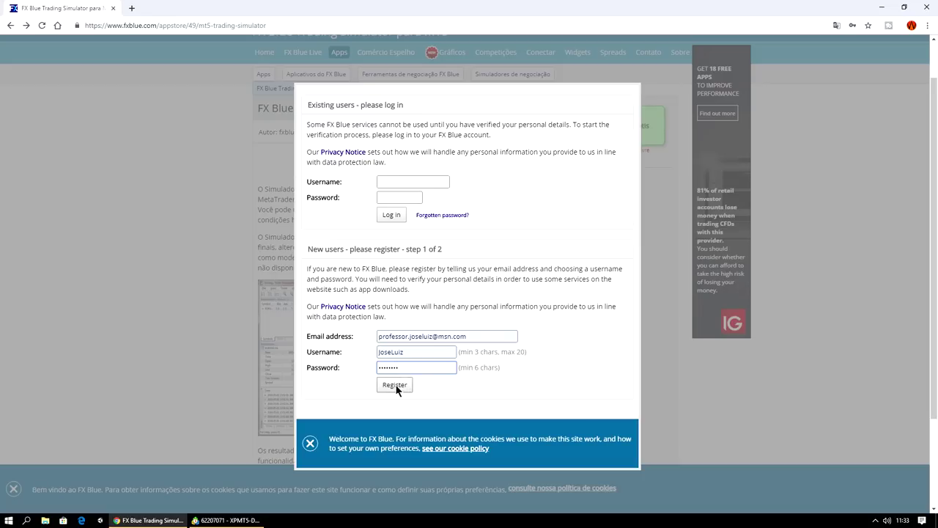
pyautogui.click(397, 386)
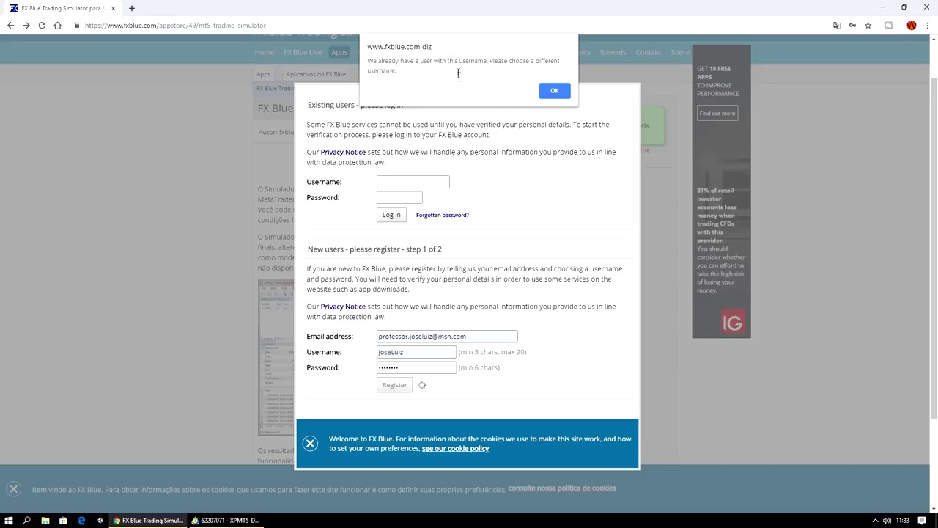
# Step: Dismiss the username-already-taken alert, make the username unique and register again
pyautogui.click(553, 90)
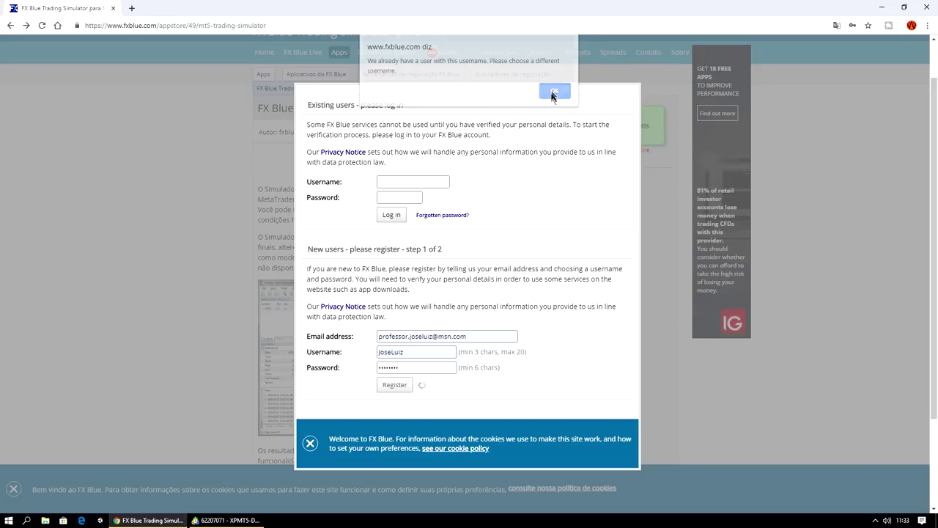
pyautogui.click(426, 357)
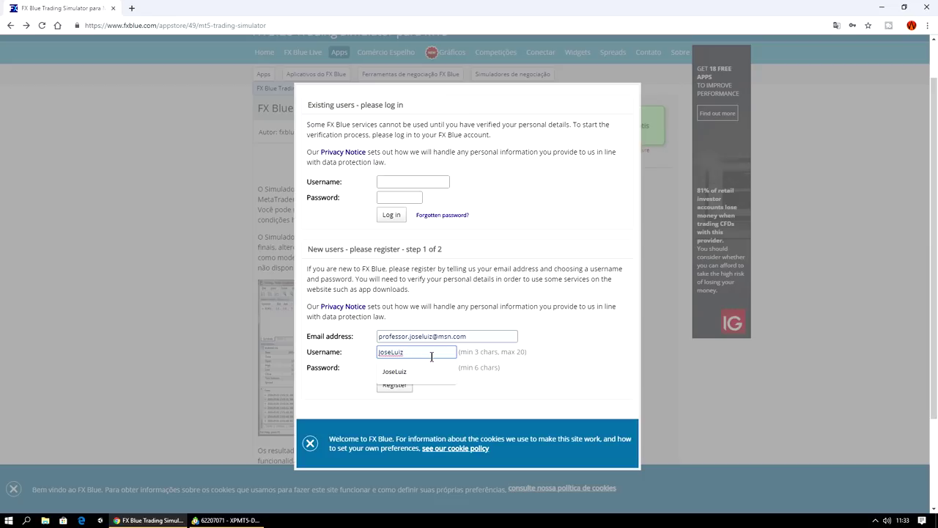
pyautogui.press('Down')
pyautogui.press('Return')
pyautogui.write('rof')
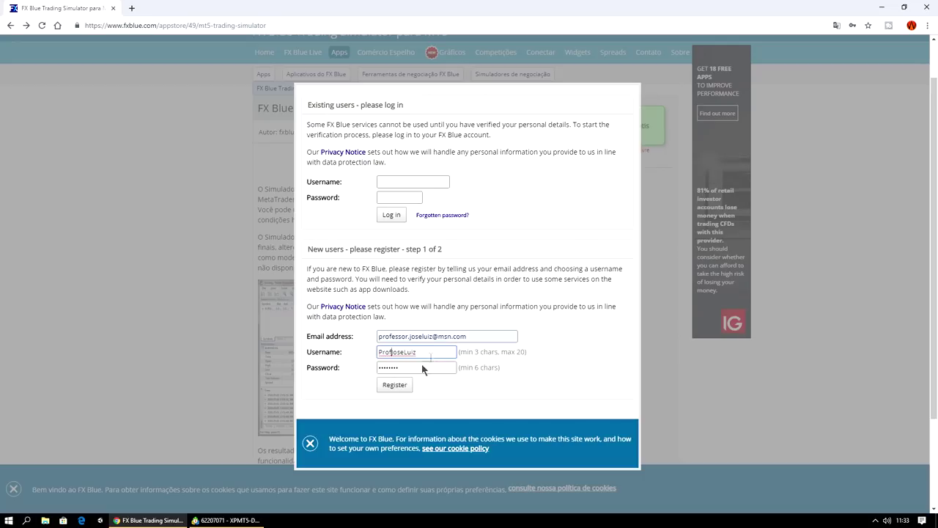
pyautogui.click(404, 383)
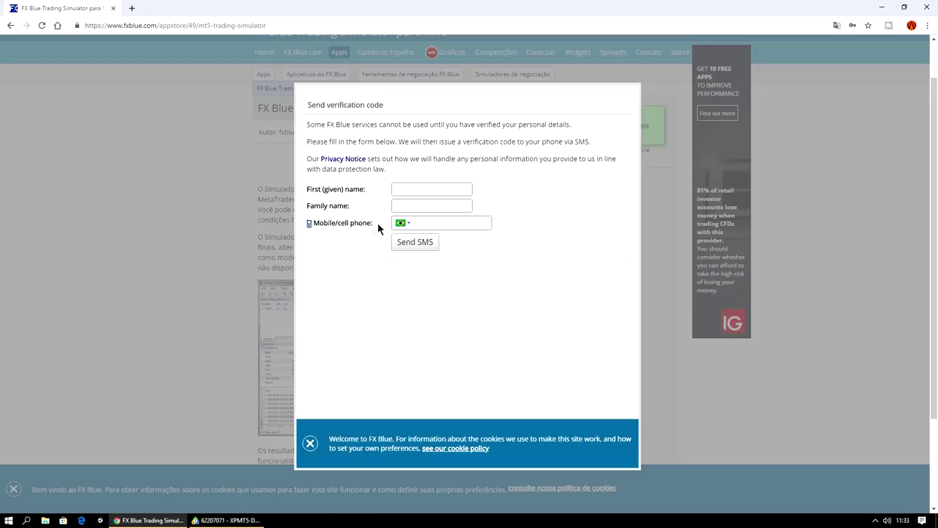
# Step: Enter the first name, family name and the saved mobile phone number on the verification form
pyautogui.click(407, 189)
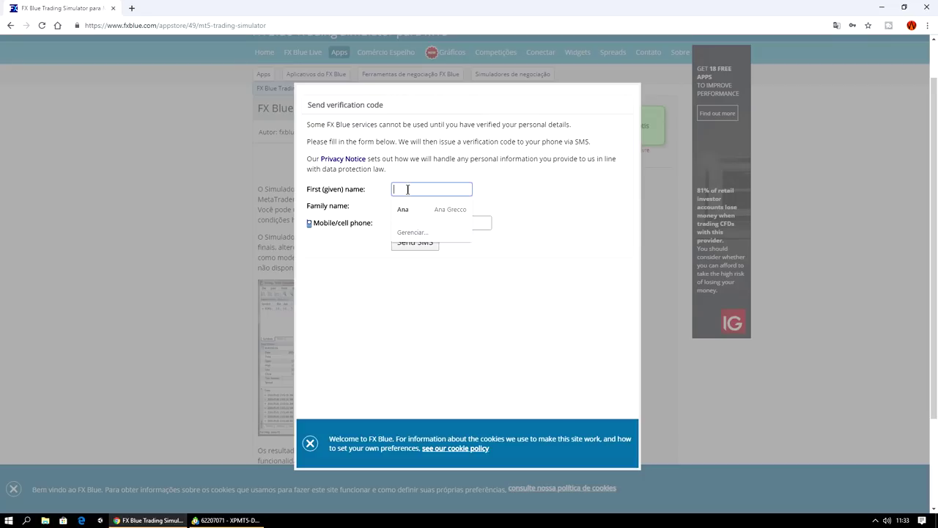
pyautogui.write('Prof')
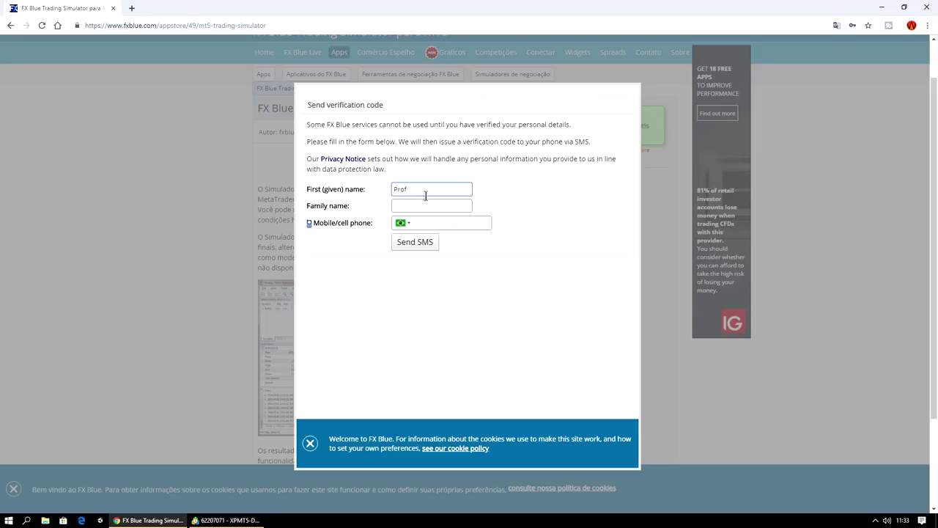
pyautogui.click(414, 206)
pyautogui.click(432, 223)
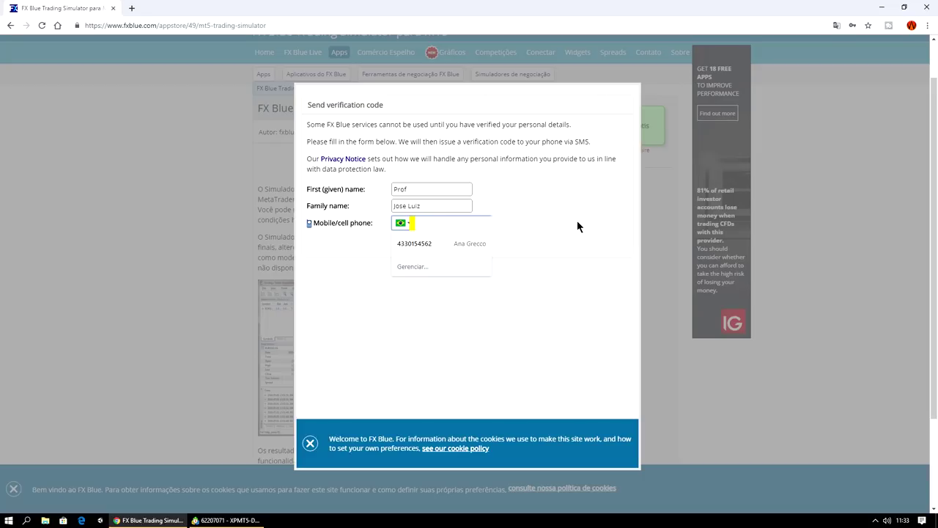
pyautogui.press('Down')
pyautogui.press('Return')
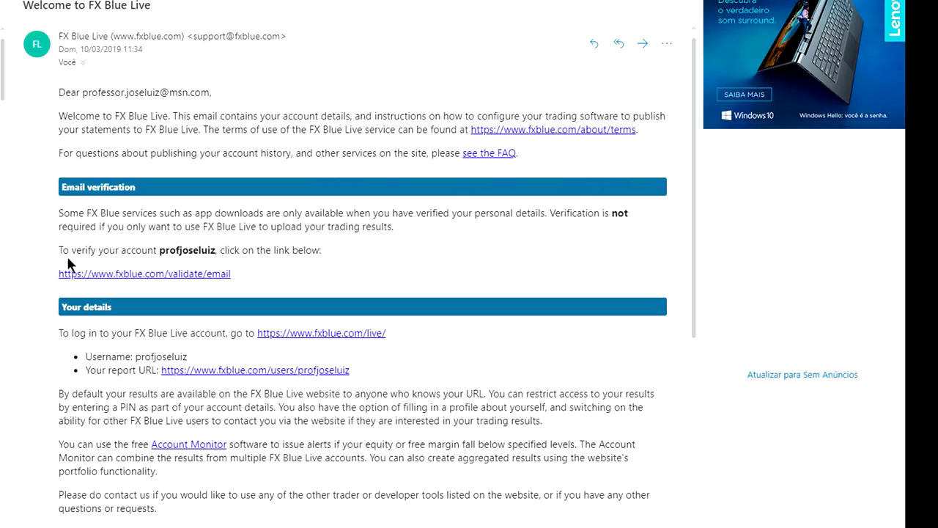
# Step: Open the verification link and address a new e-mail to the FX Blue verification address
pyautogui.click(188, 278)
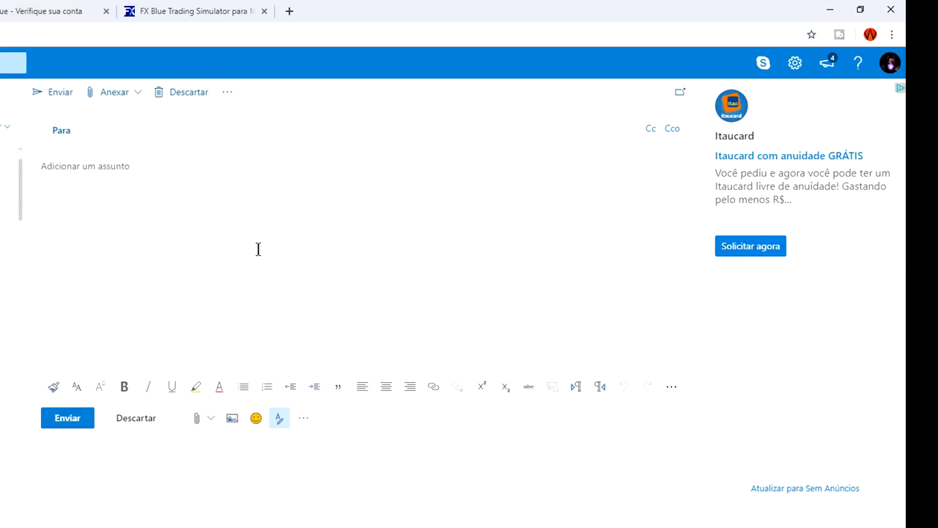
pyautogui.click(123, 129)
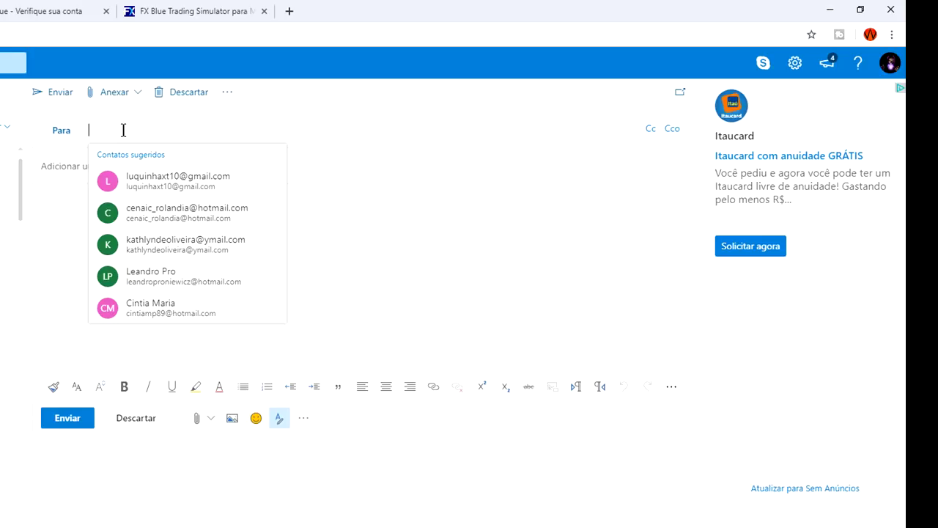
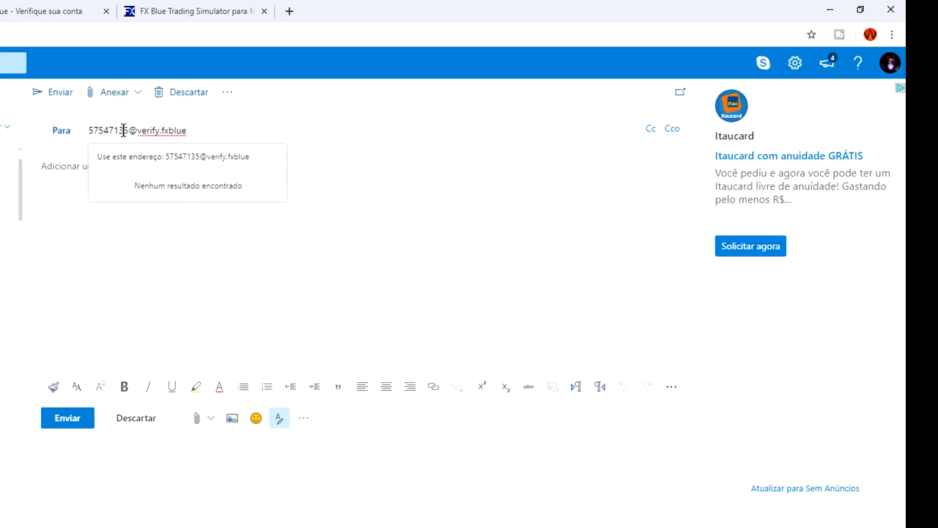
pyautogui.click(269, 272)
# Step: Give the e-mail the subject 'Fx Simulator MT5' and send it
pyautogui.click(144, 166)
pyautogui.write('Fx')
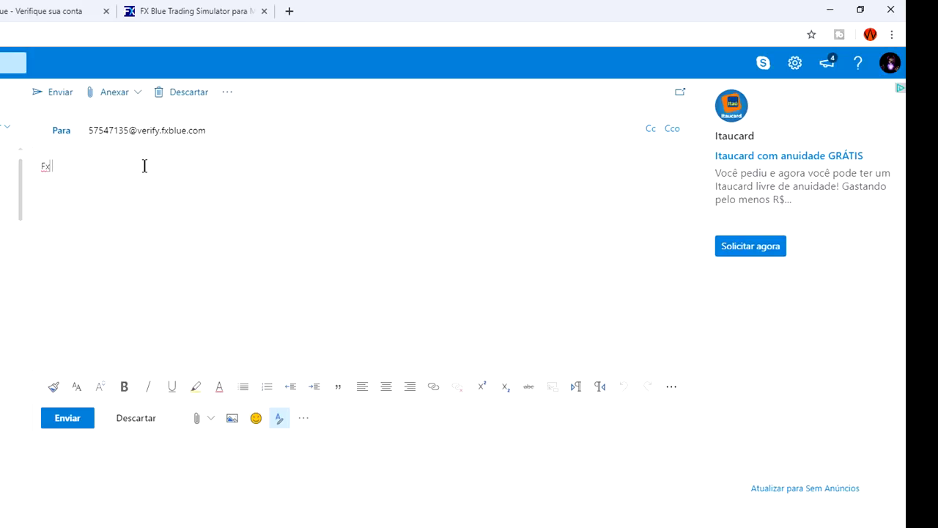
pyautogui.write(' Simulator MT5')
pyautogui.click(77, 423)
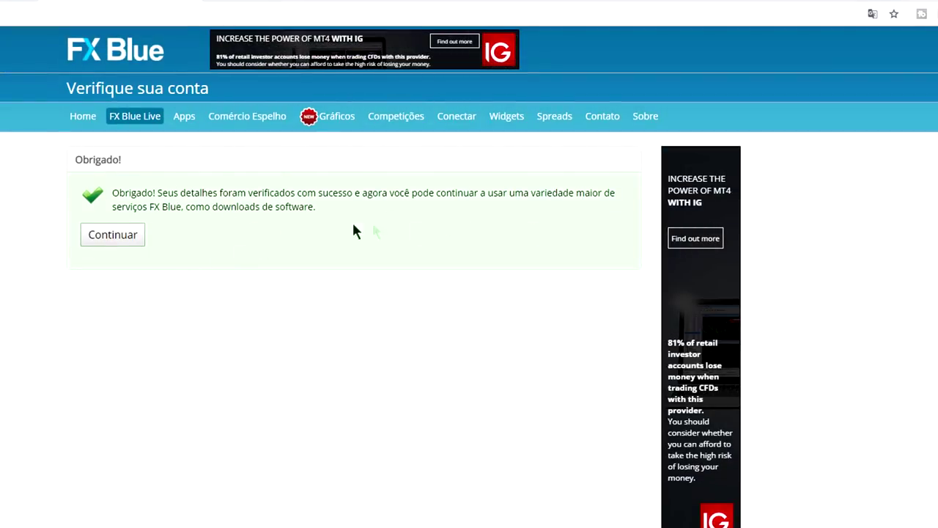
# Step: Continue past the verified-account notice and save the FXBlueTradingSimulatorforMT5Setup archive to the desktop
pyautogui.click(116, 237)
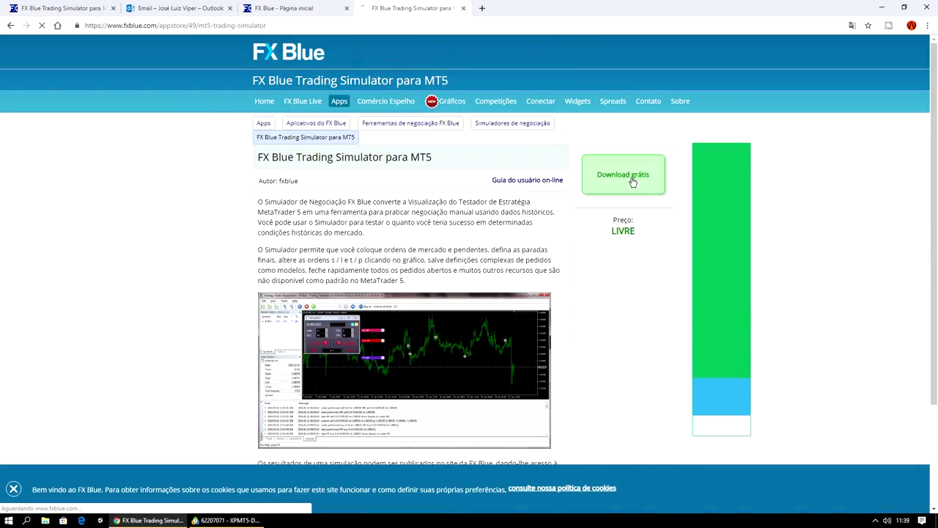
pyautogui.click(633, 180)
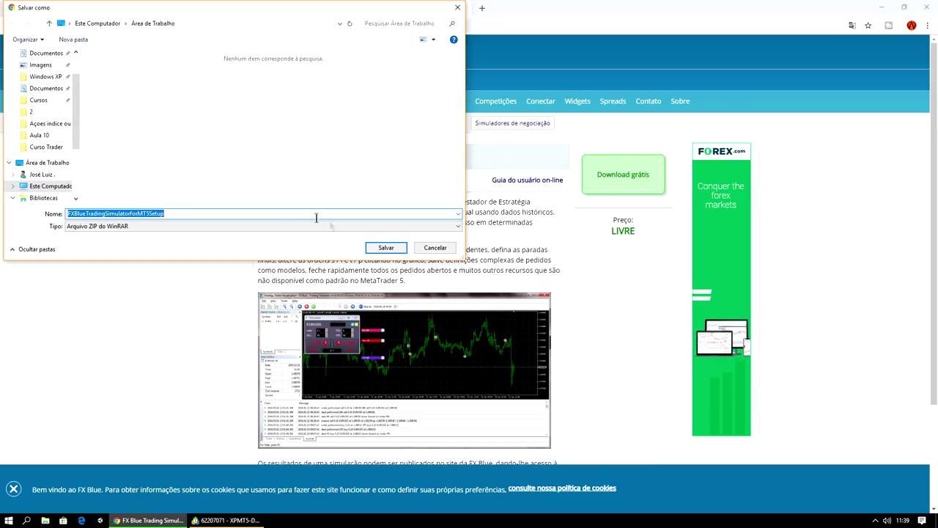
pyautogui.click(386, 248)
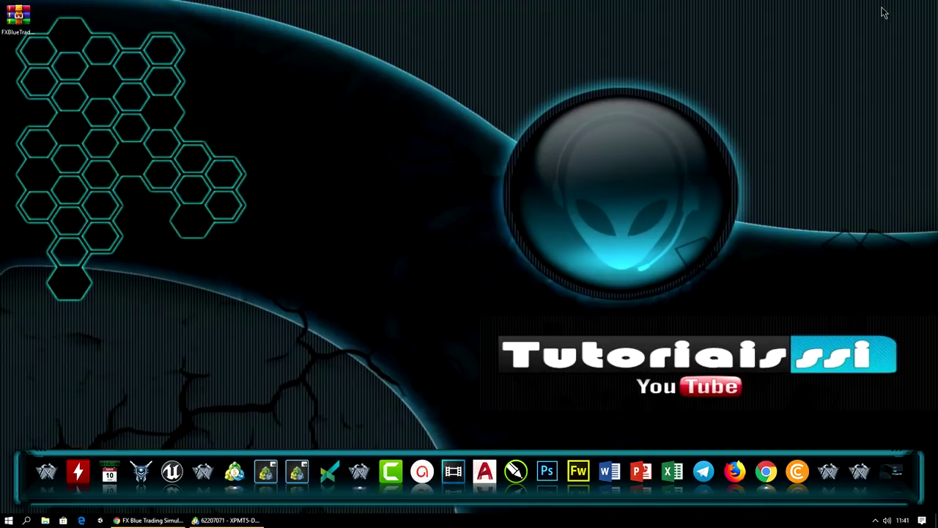
# Step: Extract the archive to FXBlueTradingSimulatorforMT5Setup\ and run the FX Blue Trading Simulator for MT5 Setup file
pyautogui.rightClick(19, 24)
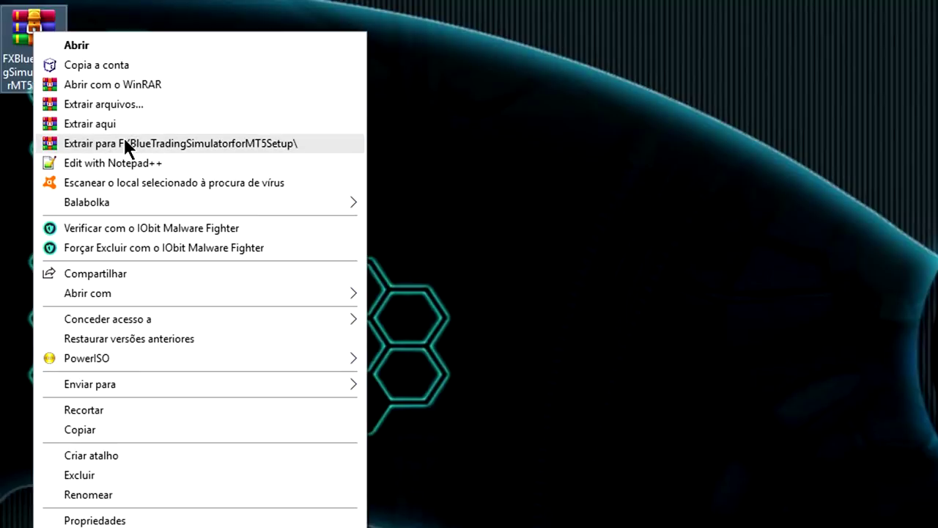
pyautogui.click(136, 145)
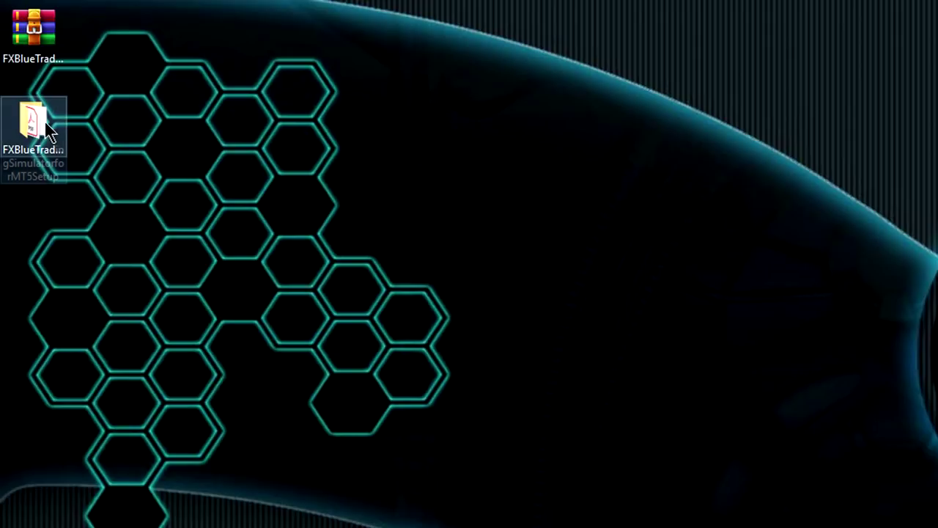
pyautogui.doubleClick(46, 124)
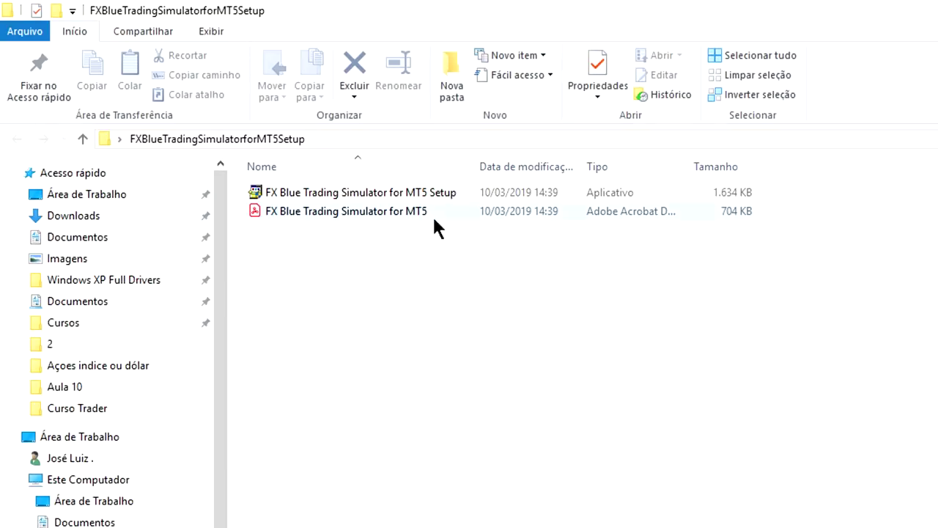
pyautogui.click(401, 192)
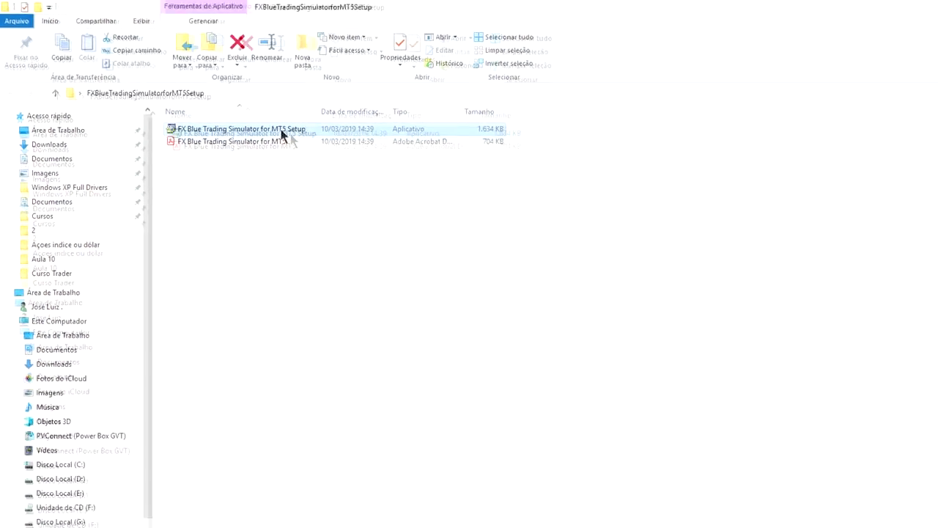
pyautogui.doubleClick(230, 109)
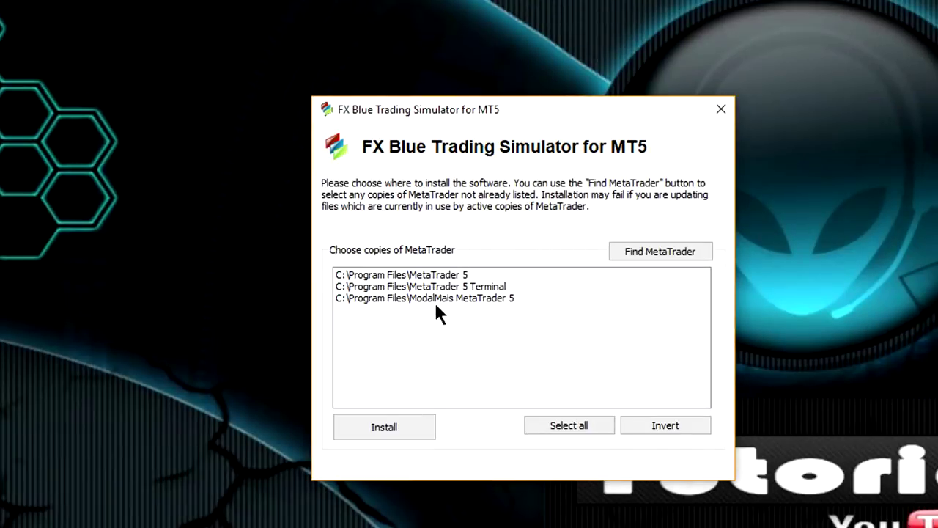
# Step: Select the C:\Program Files\MetaTrader 5 copy and install the simulator into it
pyautogui.click(464, 276)
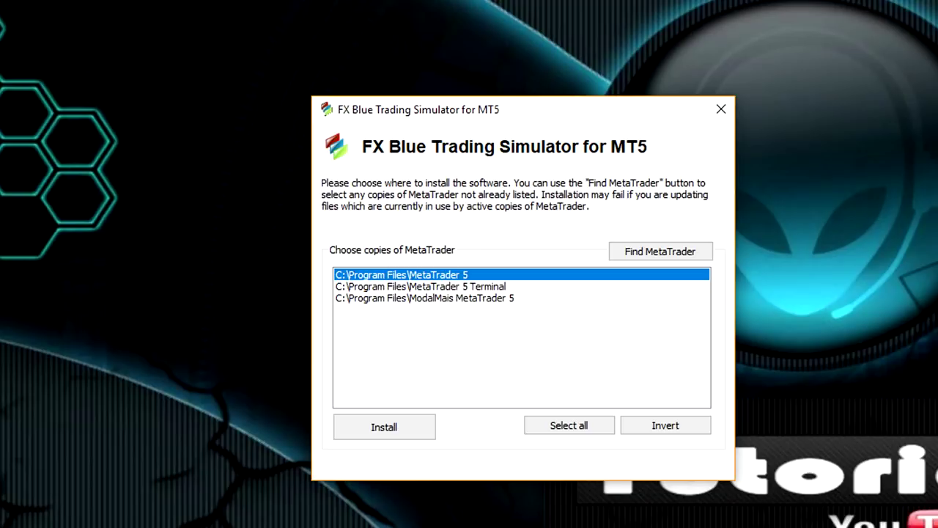
pyautogui.hotkey('alt', 'Tab')
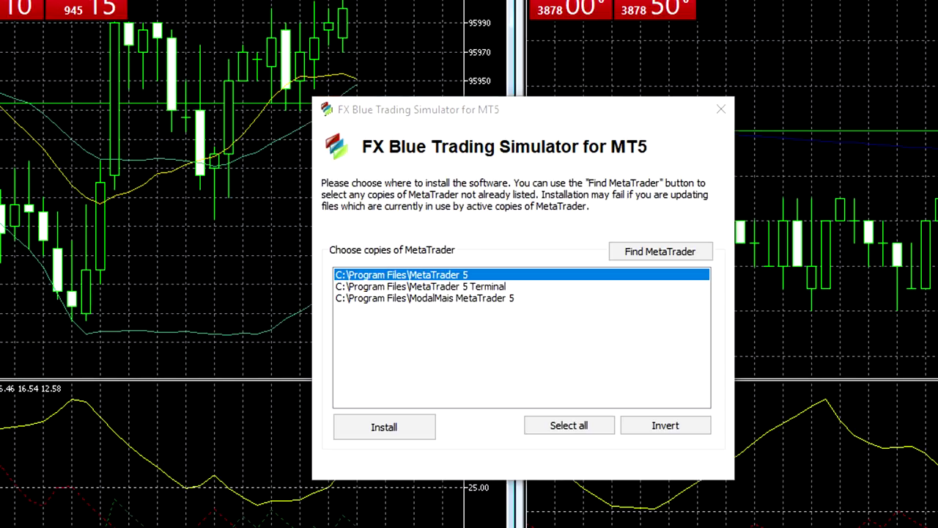
pyautogui.hotkey('alt', 'F4')
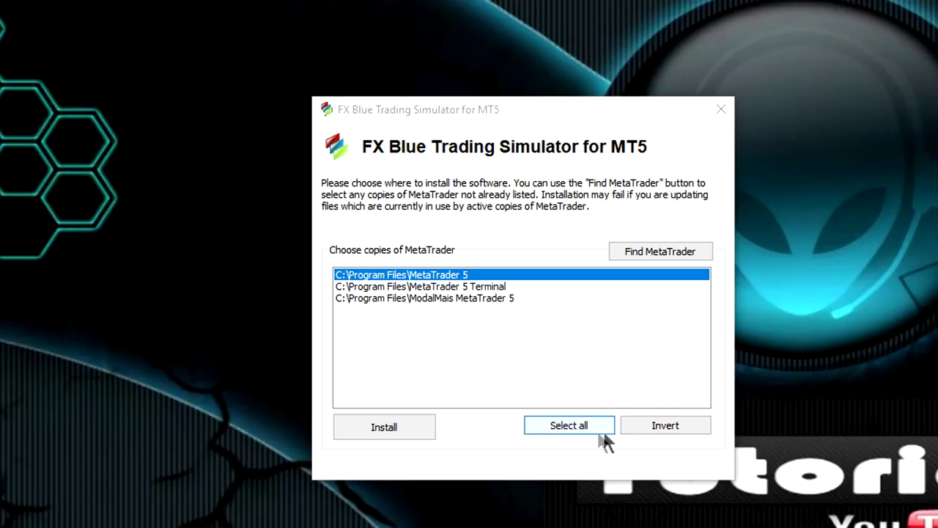
pyautogui.click(405, 425)
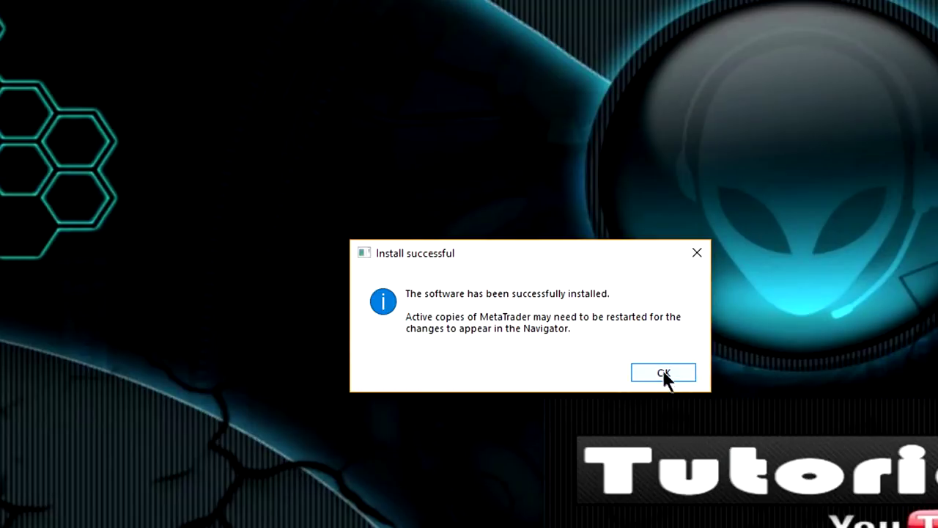
# Step: Acknowledge the install-successful message and launch the MetaTrader 5 terminal
pyautogui.click(662, 377)
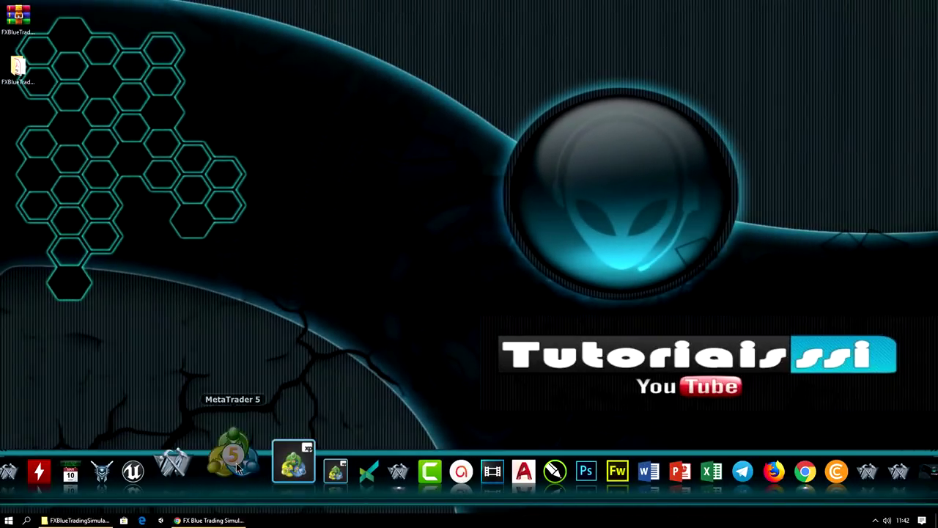
pyautogui.click(265, 469)
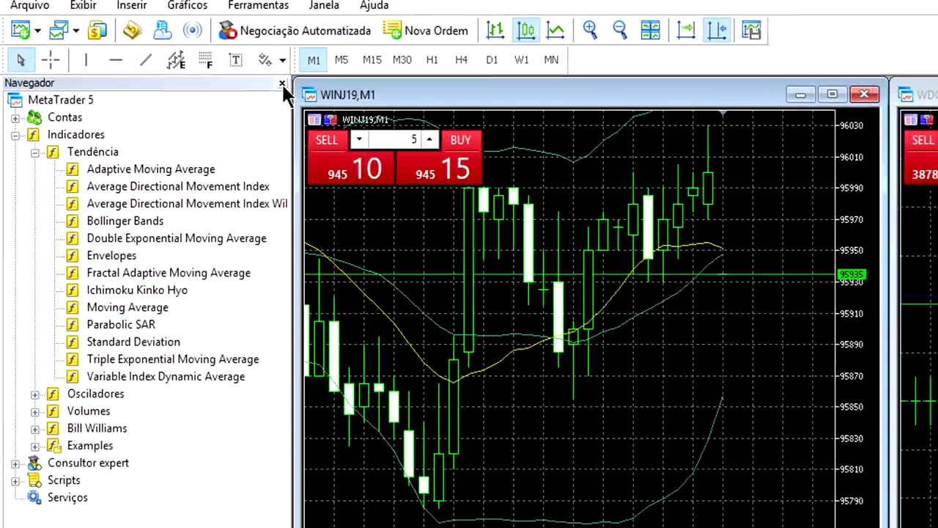
# Step: Reopen the Navigator via Exibir > Navegador and expand Consultor expert to show FX Blue - Trading Simulator
pyautogui.click(214, 63)
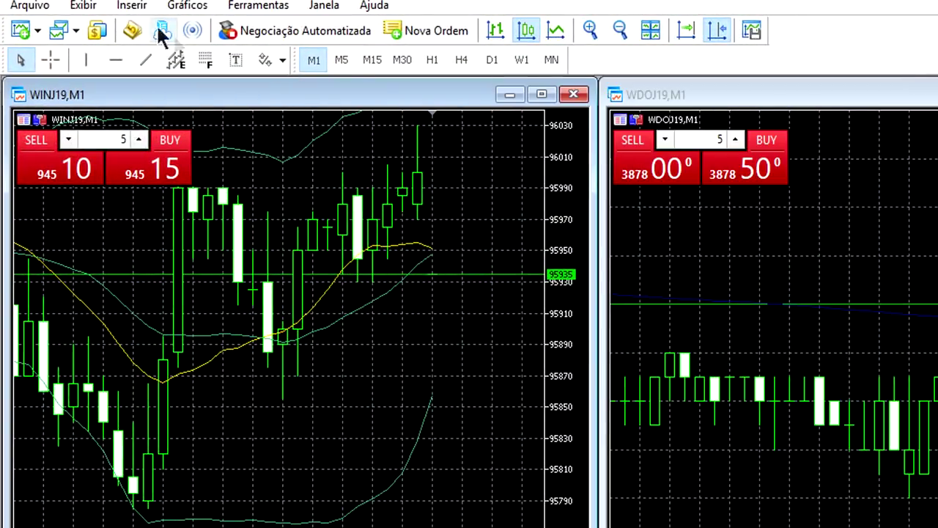
pyautogui.click(84, 7)
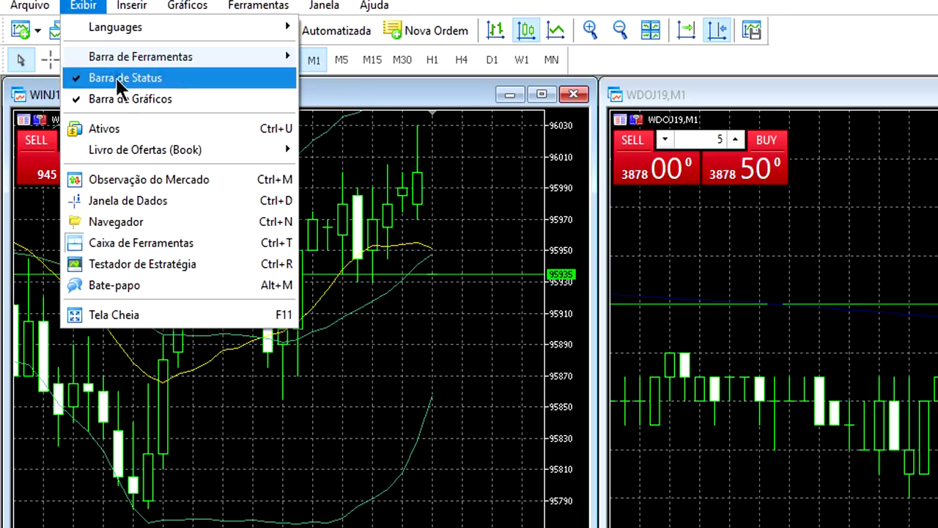
pyautogui.click(152, 222)
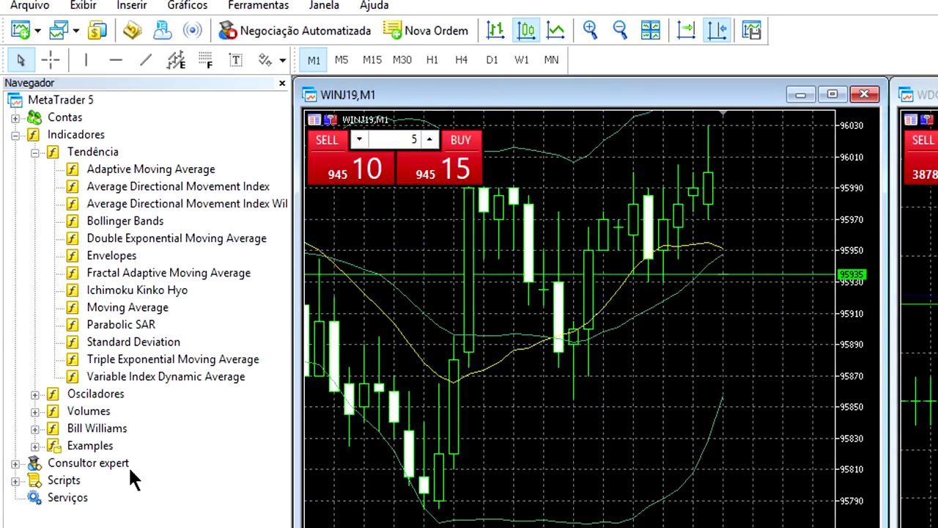
pyautogui.click(15, 464)
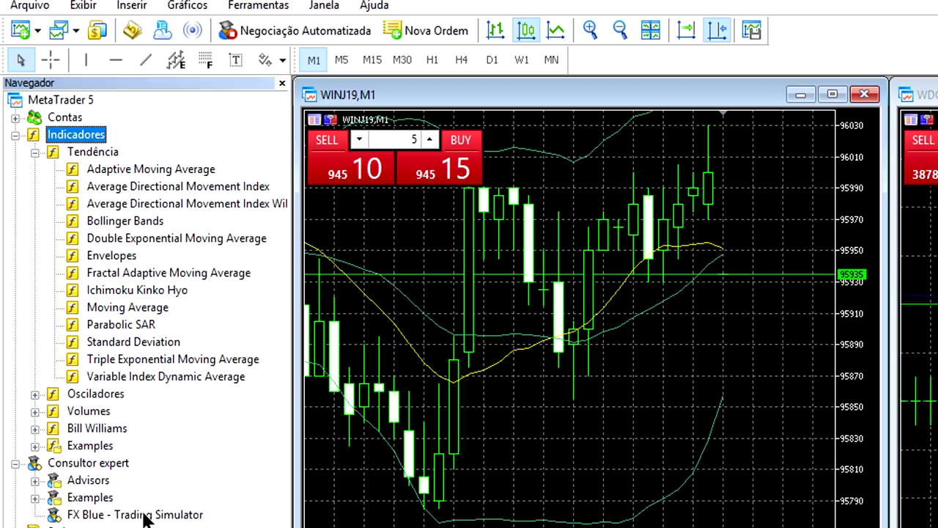
pyautogui.click(84, 6)
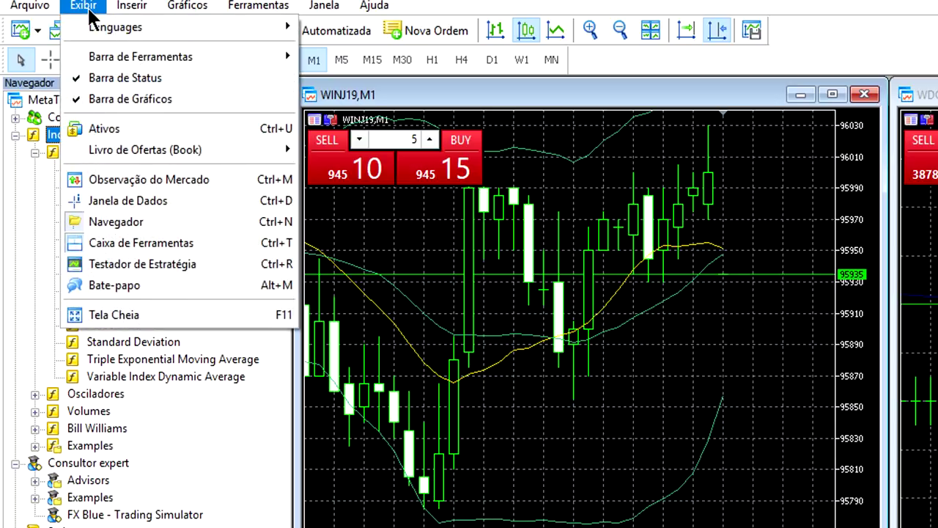
# Step: In the Strategy Tester, select FX Blue - Trading Simulator.ex5 as the expert advisor
pyautogui.click(154, 265)
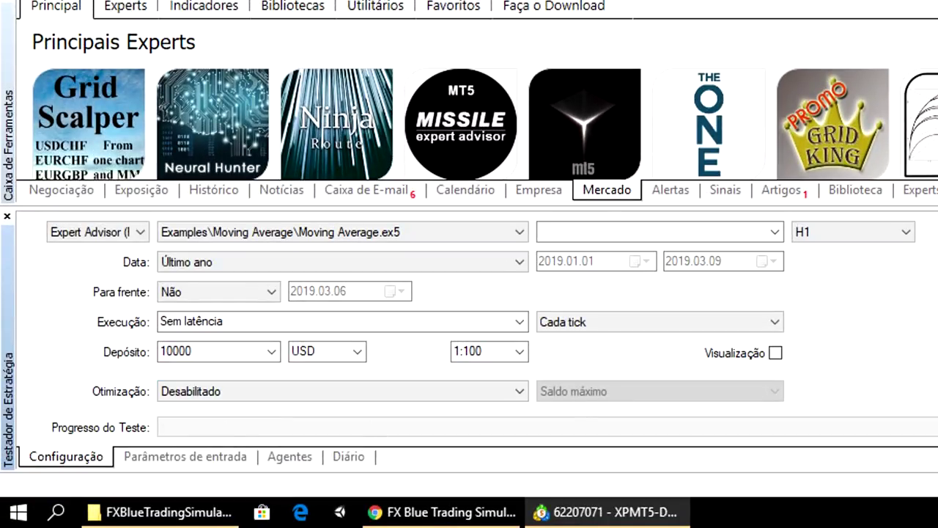
pyautogui.click(136, 232)
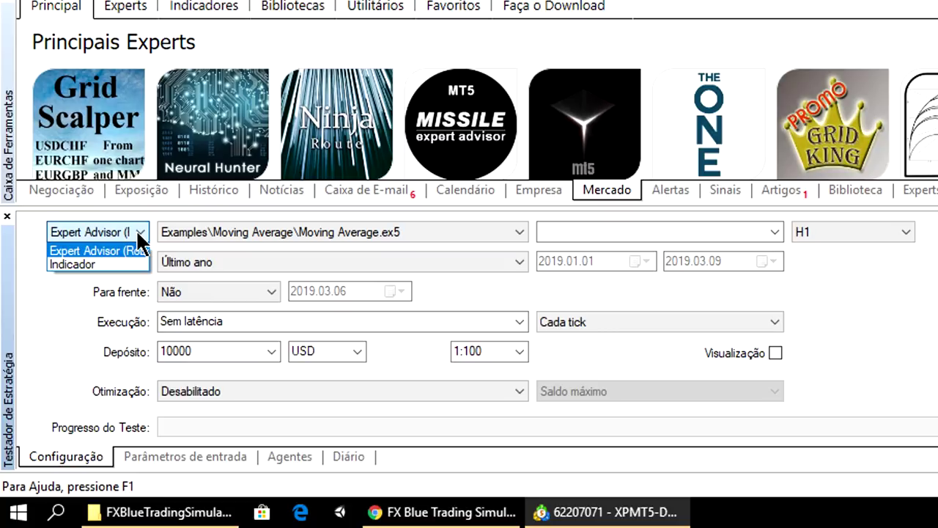
pyautogui.click(105, 250)
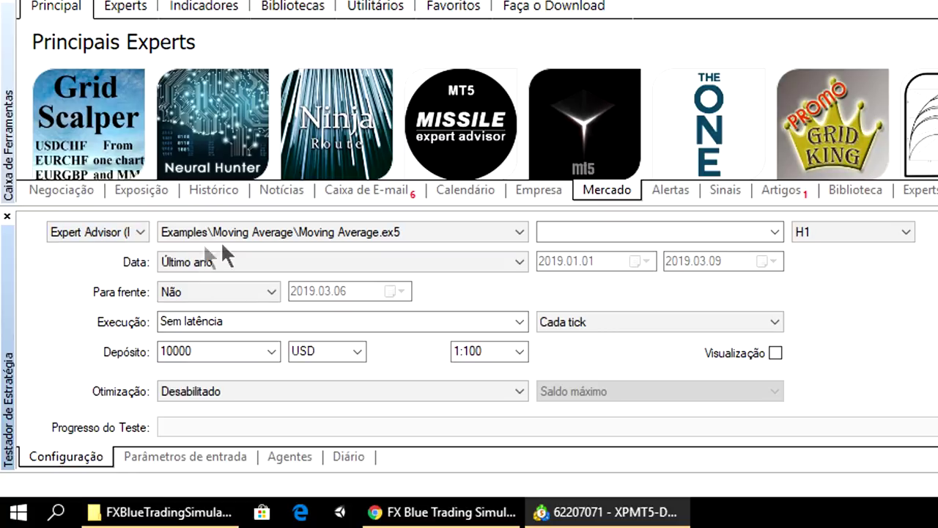
pyautogui.click(415, 236)
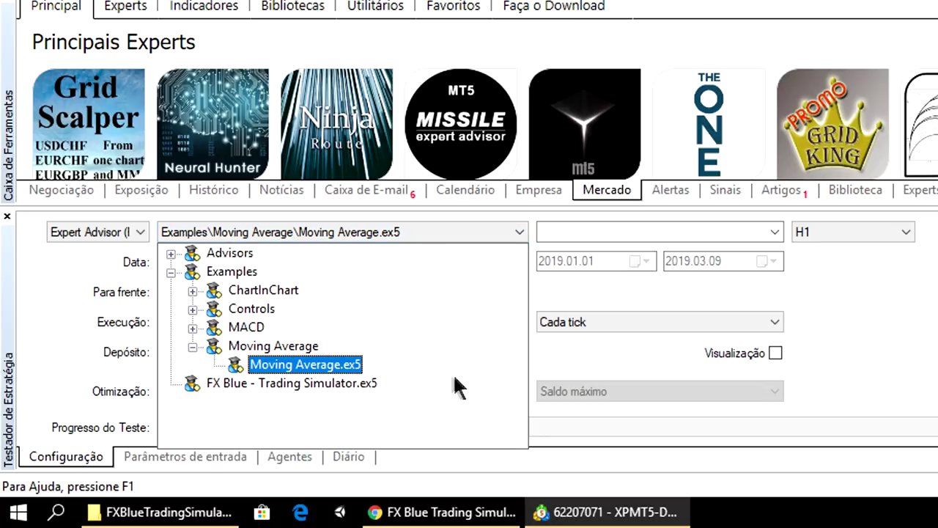
pyautogui.click(349, 385)
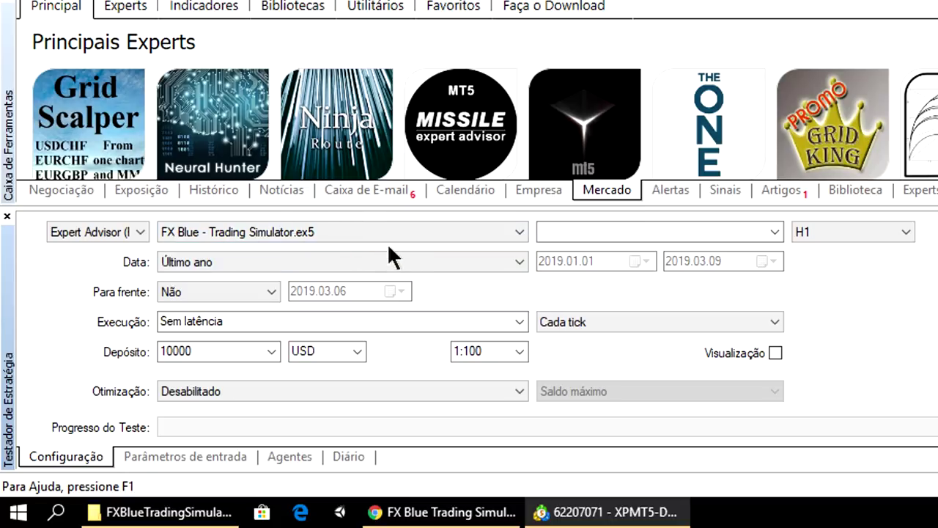
# Step: Set the test symbol to WINJ19 (IBOVESPA MINI) from the BMF group
pyautogui.click(777, 233)
pyautogui.moveTo(818, 323); pyautogui.dragTo(622, 269)
pyautogui.click(573, 272)
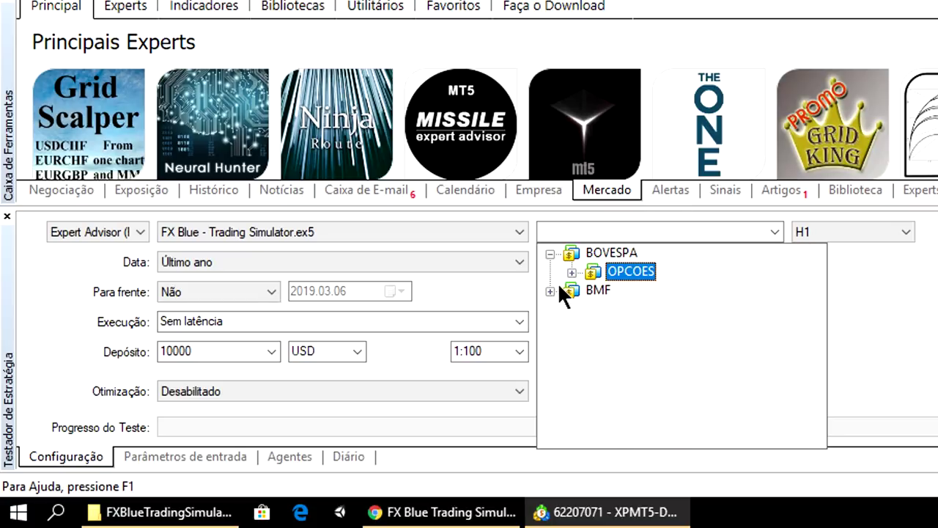
pyautogui.click(550, 291)
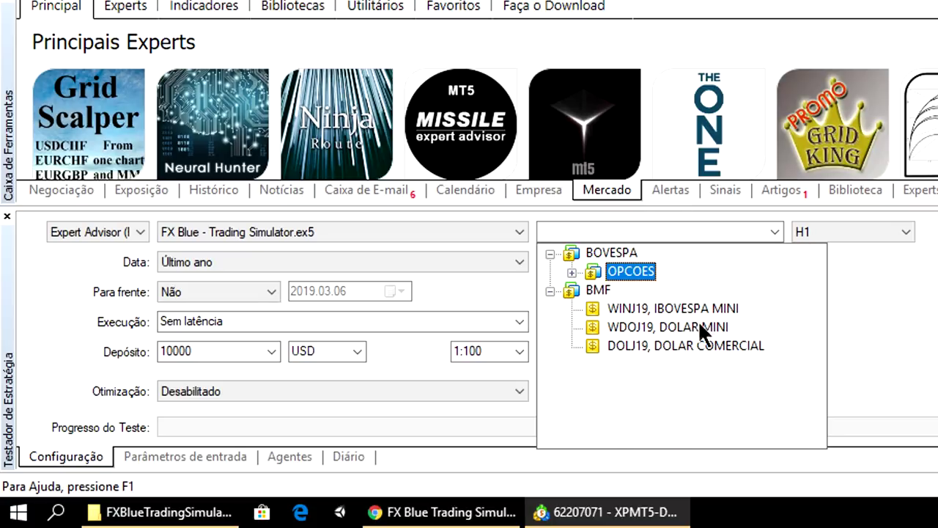
pyautogui.click(681, 309)
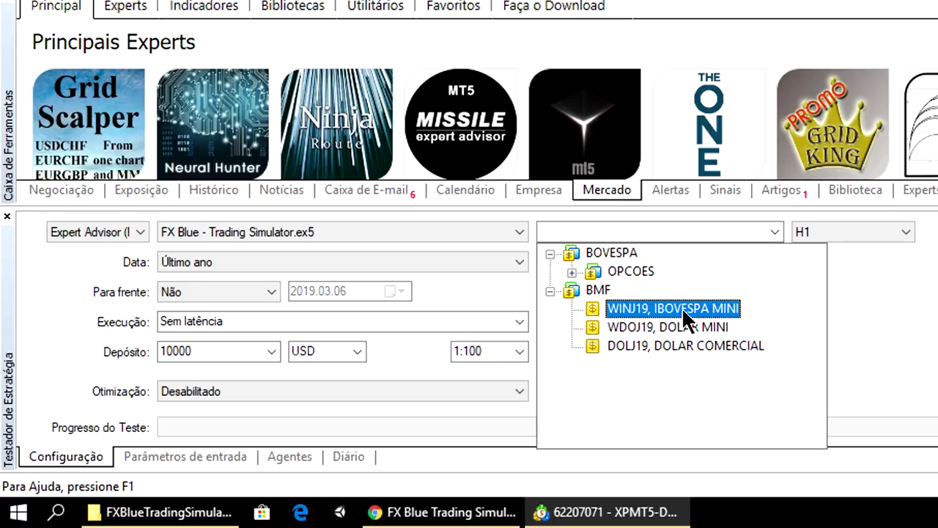
pyautogui.click(681, 307)
pyautogui.click(896, 233)
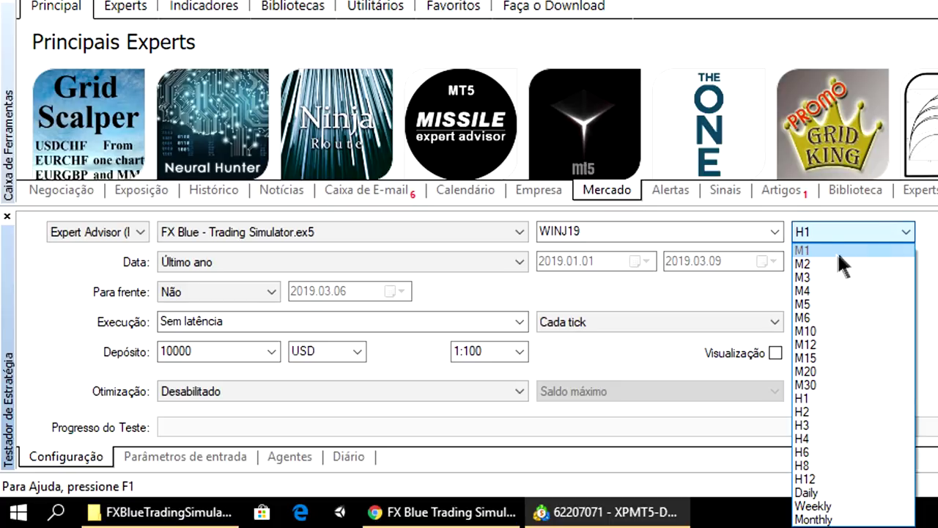
# Step: Set the test to M5 with a custom date range starting 8 March 2019
pyautogui.click(823, 304)
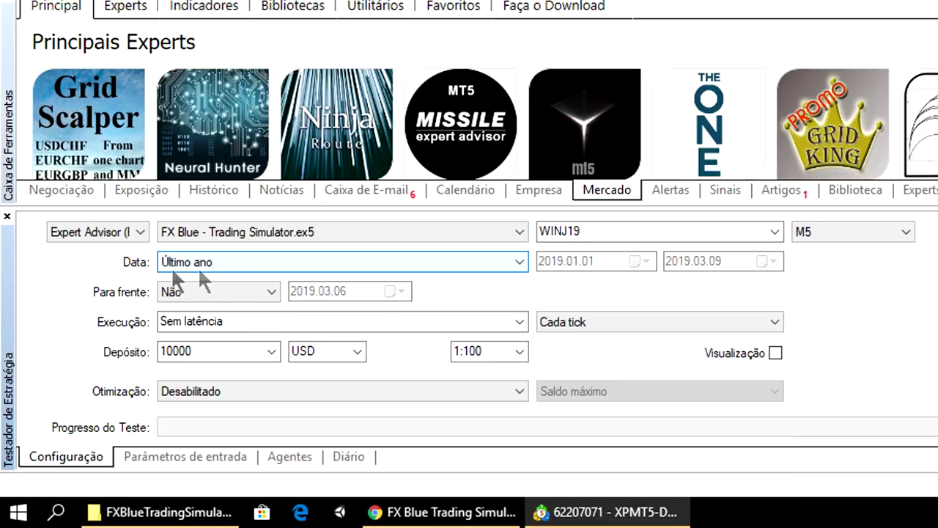
pyautogui.click(226, 260)
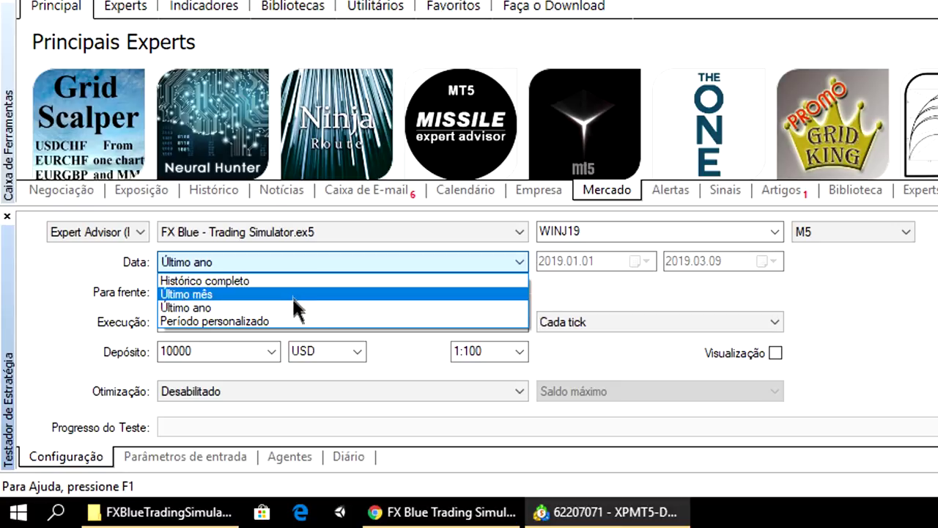
pyautogui.click(257, 322)
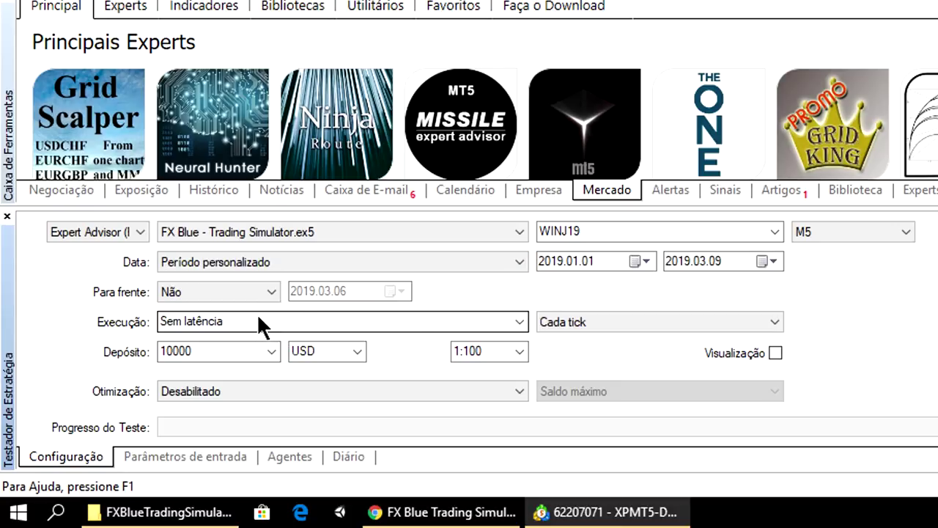
pyautogui.click(647, 261)
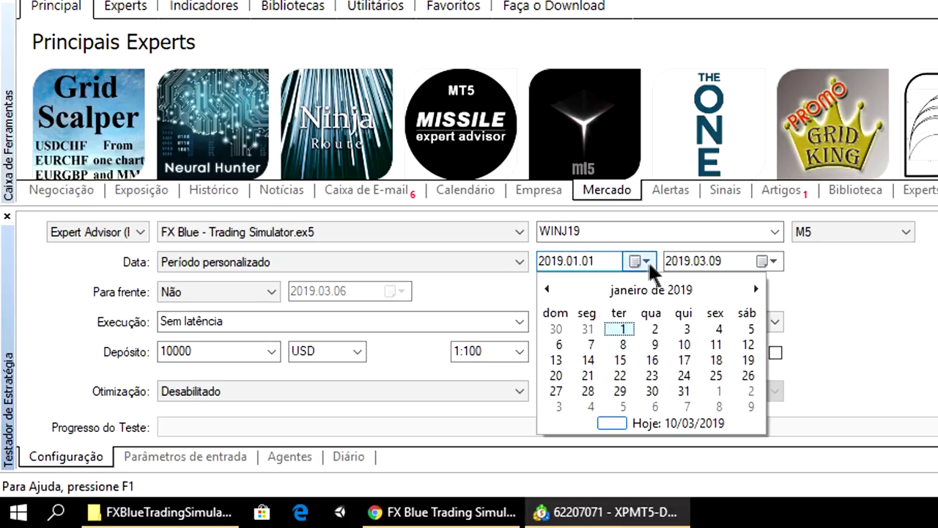
pyautogui.click(755, 288)
pyautogui.click(755, 288)
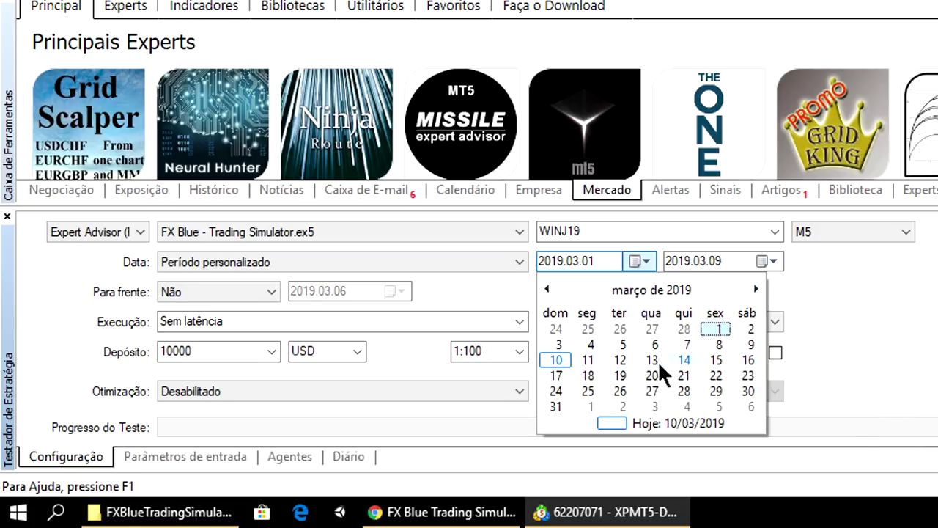
pyautogui.click(718, 343)
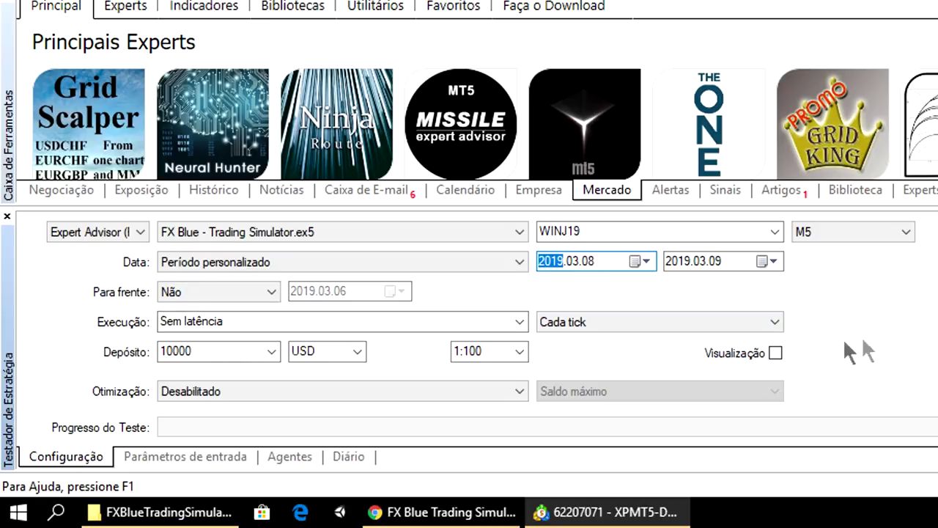
# Step: Turn on visual mode and keep a 10000 USD deposit
pyautogui.click(774, 350)
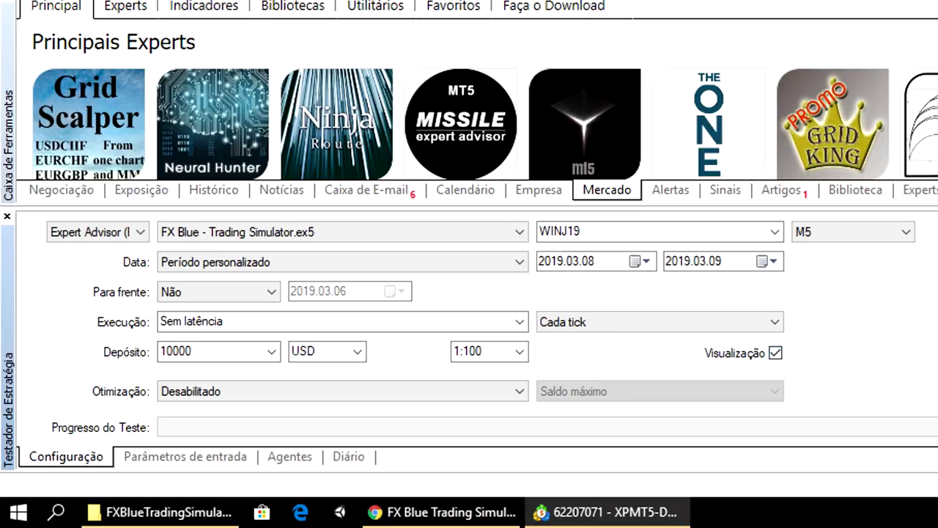
pyautogui.click(182, 351)
pyautogui.click(182, 351)
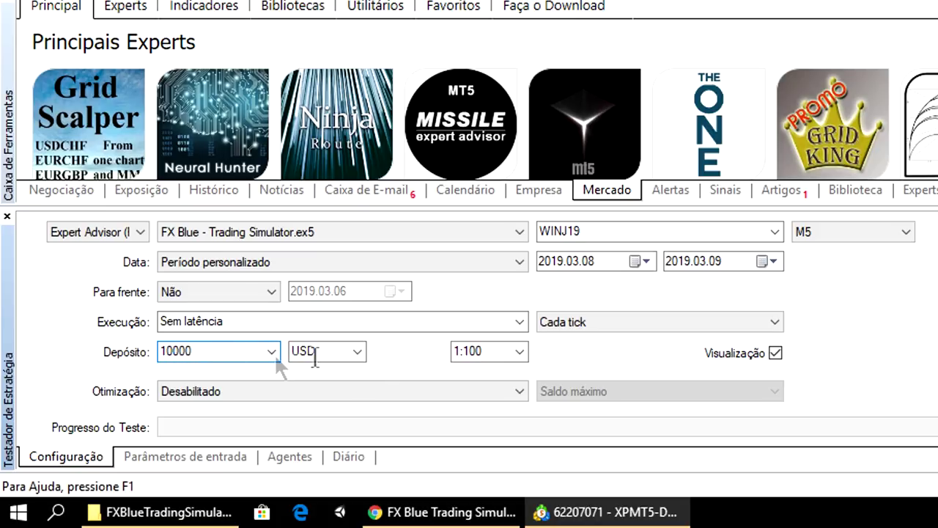
pyautogui.click(356, 352)
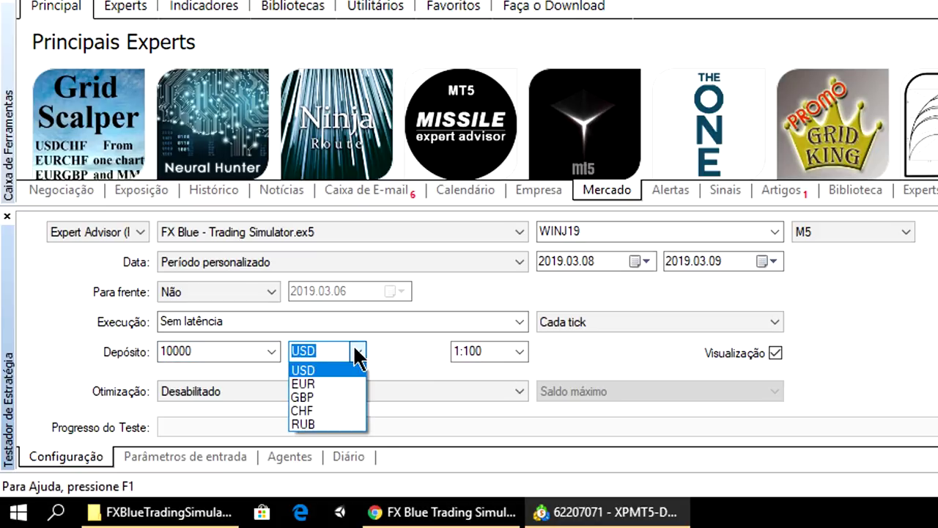
pyautogui.click(358, 354)
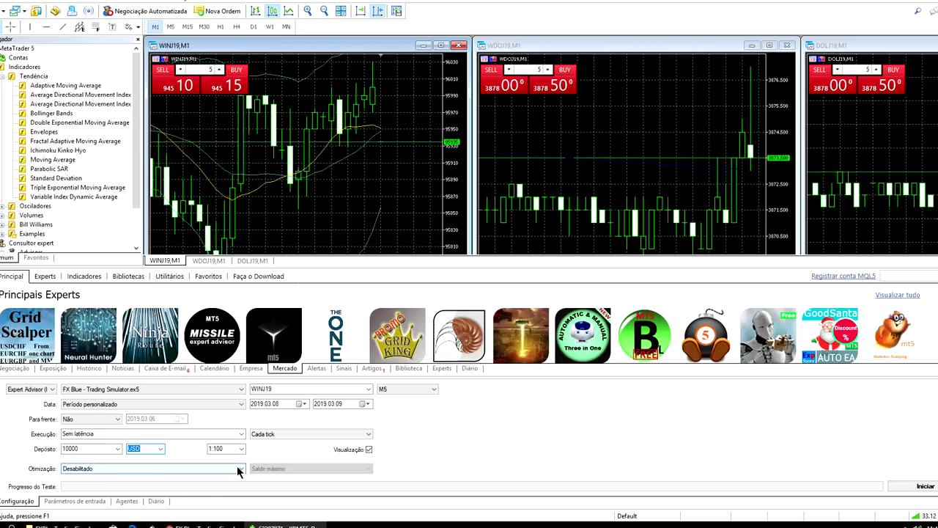
# Step: Leave optimisation disabled and start the visual WINJ19 M5 test
pyautogui.click(238, 469)
pyautogui.click(239, 470)
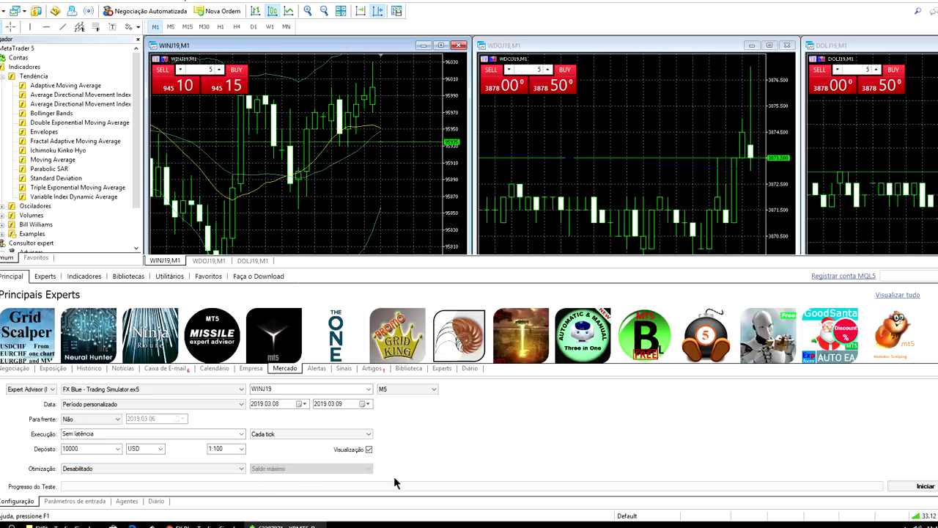
pyautogui.click(925, 487)
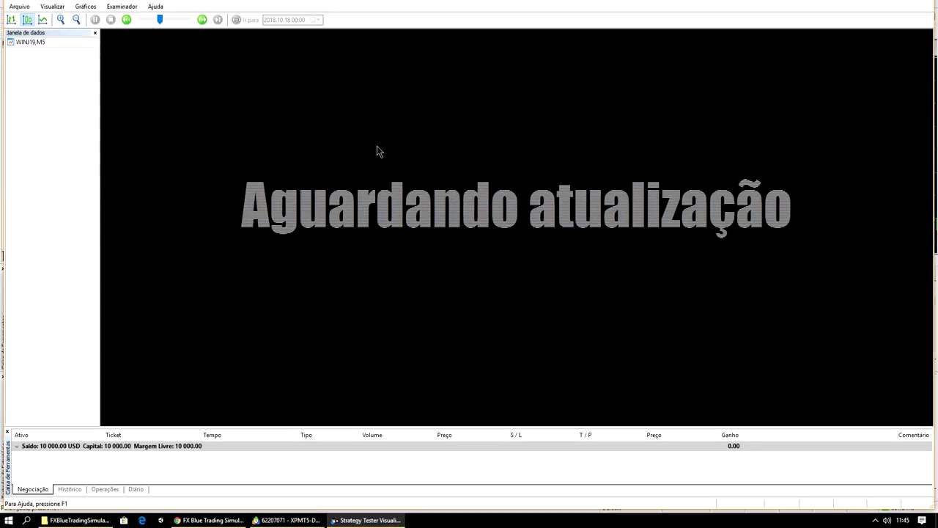
# Step: Close the stalled visualization and enable Permitir DLL externo in the Expert Advisors options
pyautogui.click(928, 3)
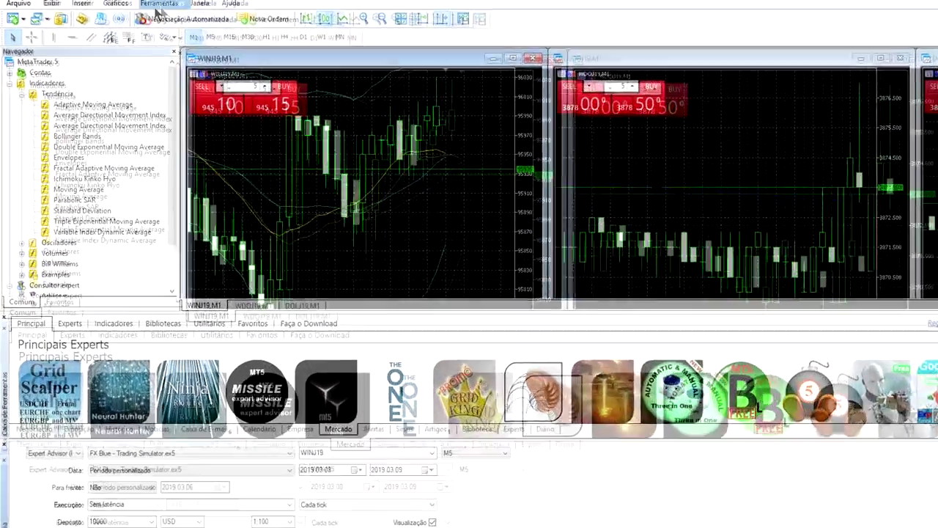
pyautogui.click(135, 3)
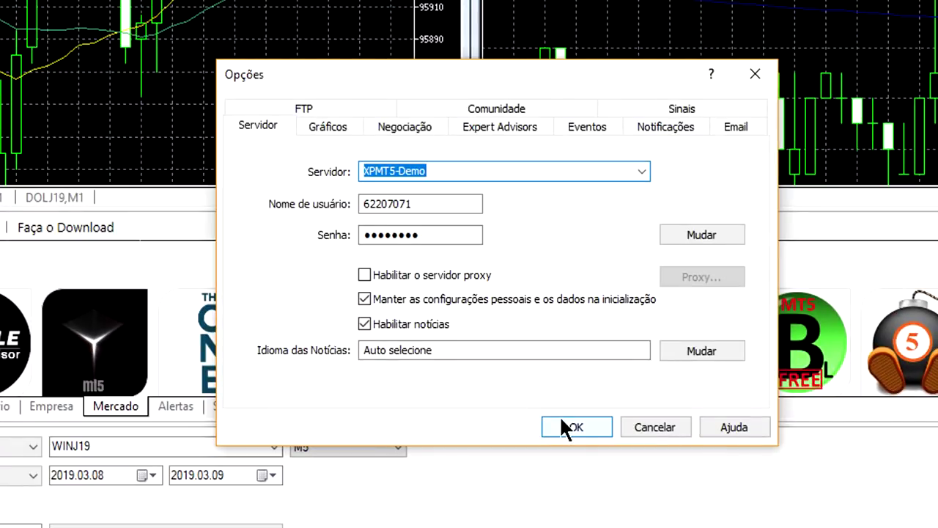
pyautogui.click(506, 126)
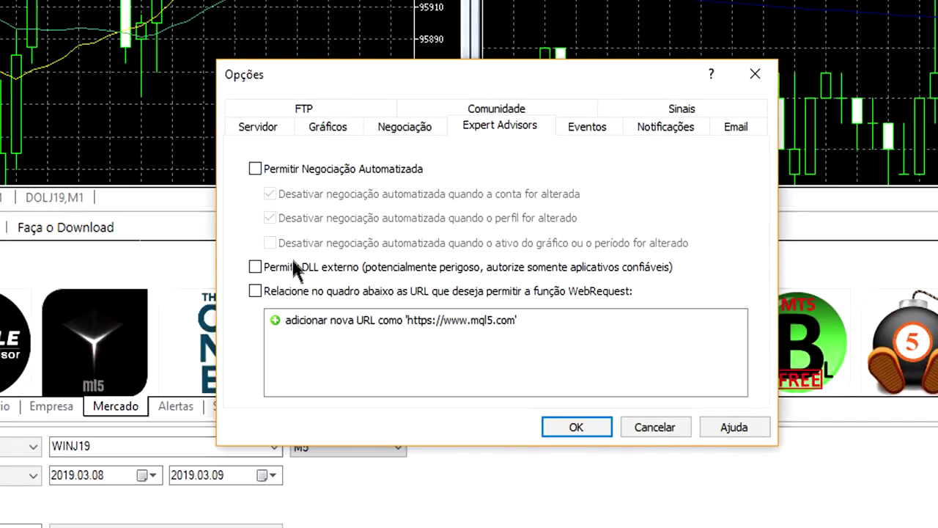
pyautogui.click(255, 266)
pyautogui.click(577, 427)
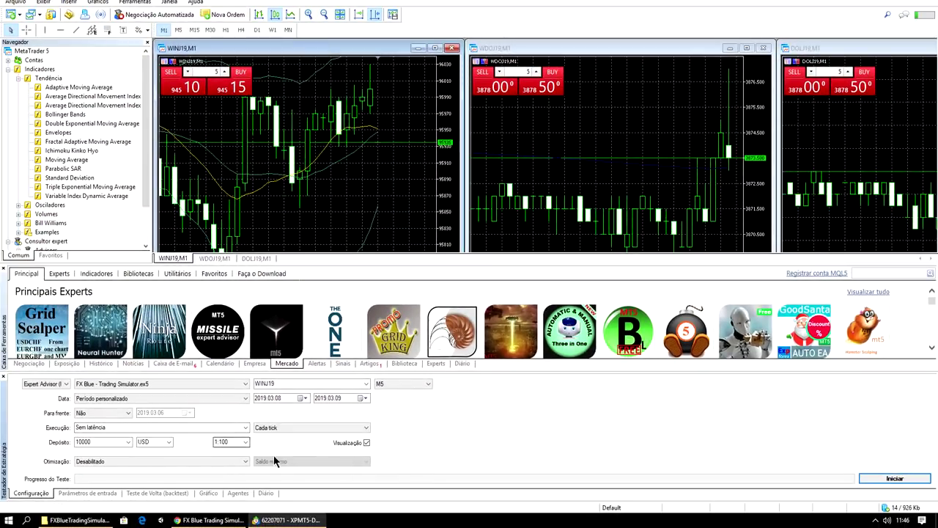
# Step: Restart the visual test and log in to the FX Blue simulator with the account username and password
pyautogui.click(895, 478)
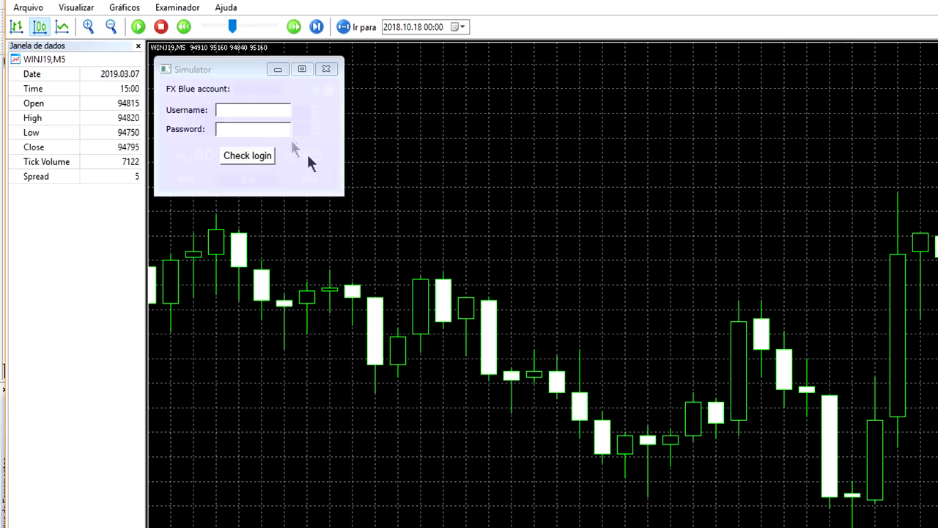
pyautogui.click(263, 108)
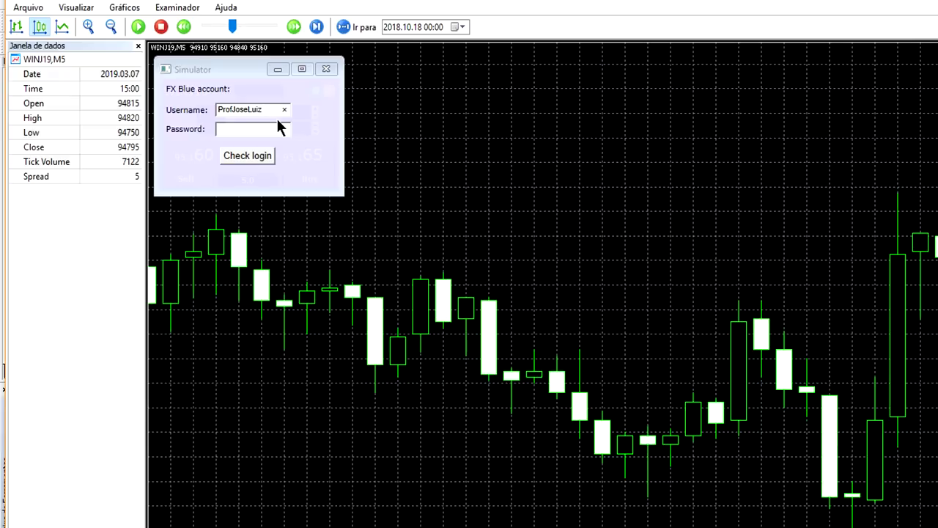
pyautogui.click(279, 129)
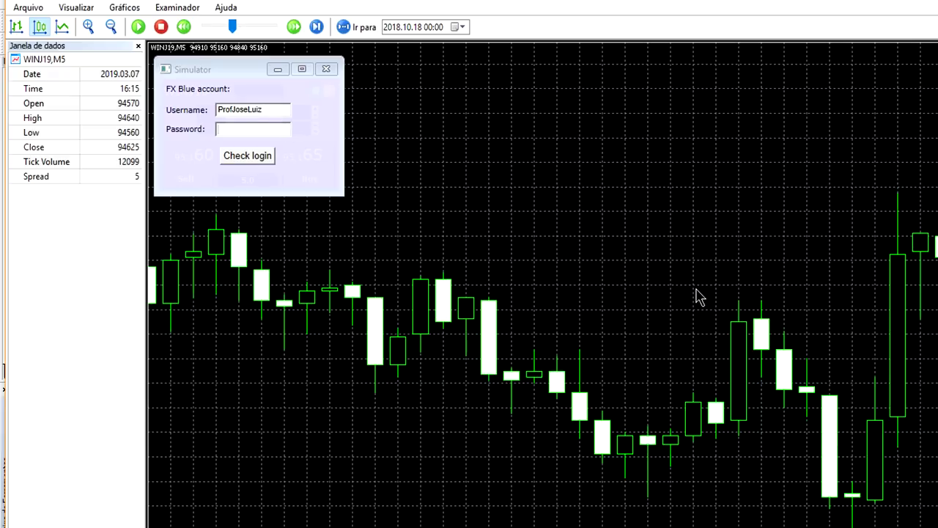
pyautogui.write('••••••••')
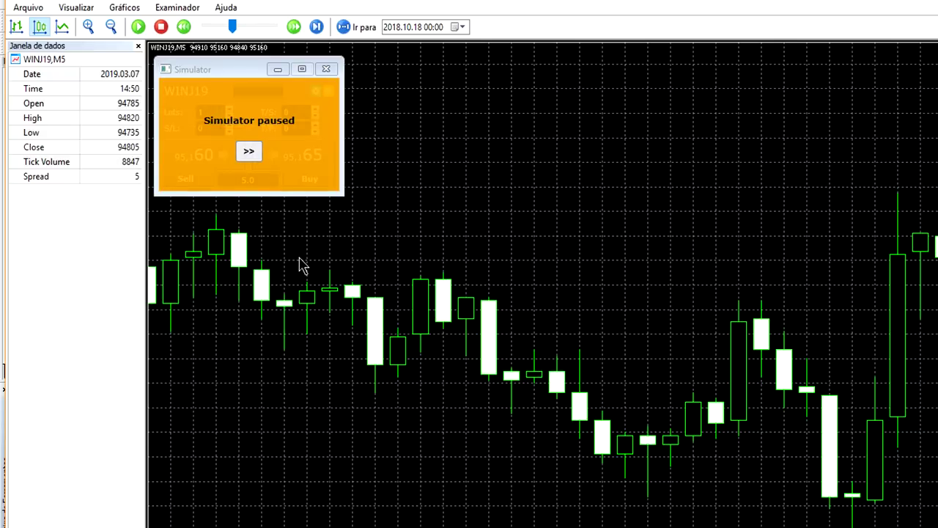
# Step: Unpause the FX Blue simulator so its WINJ19 panel quotes live prices
pyautogui.click(250, 151)
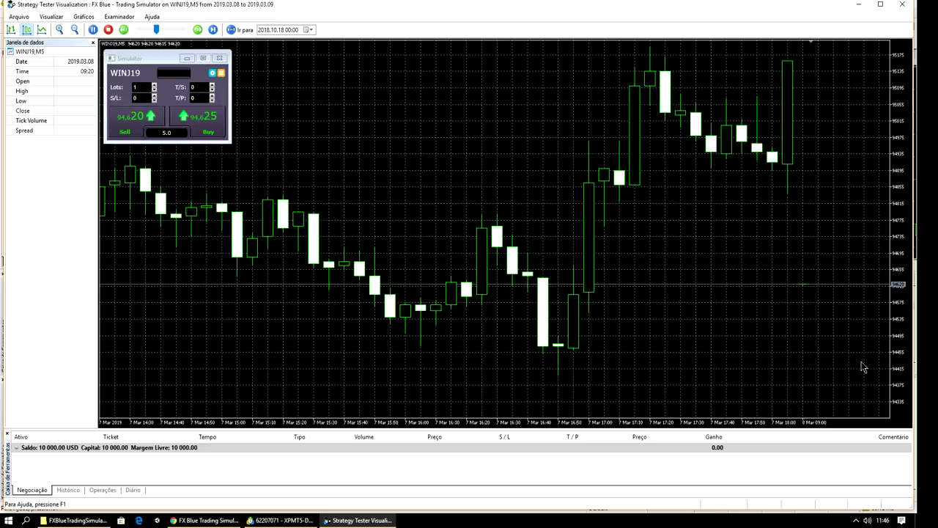
pyautogui.moveTo(887, 522)
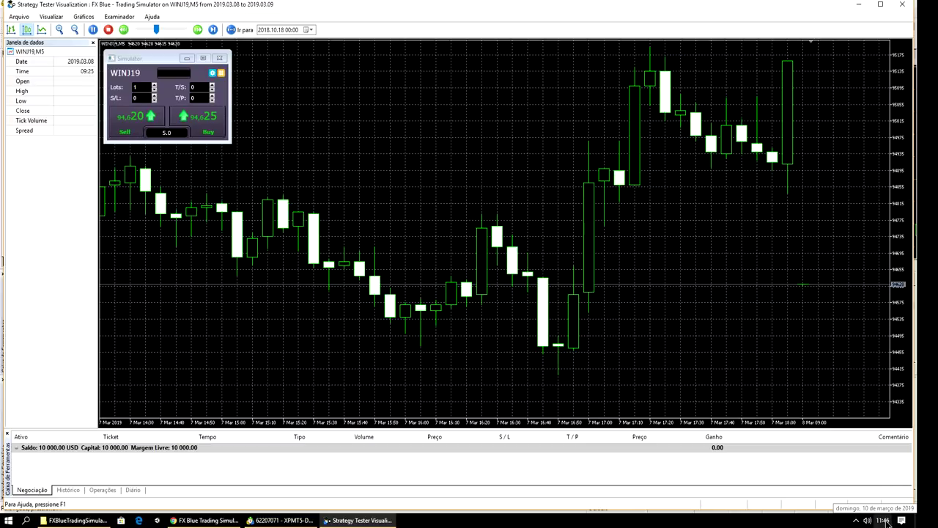